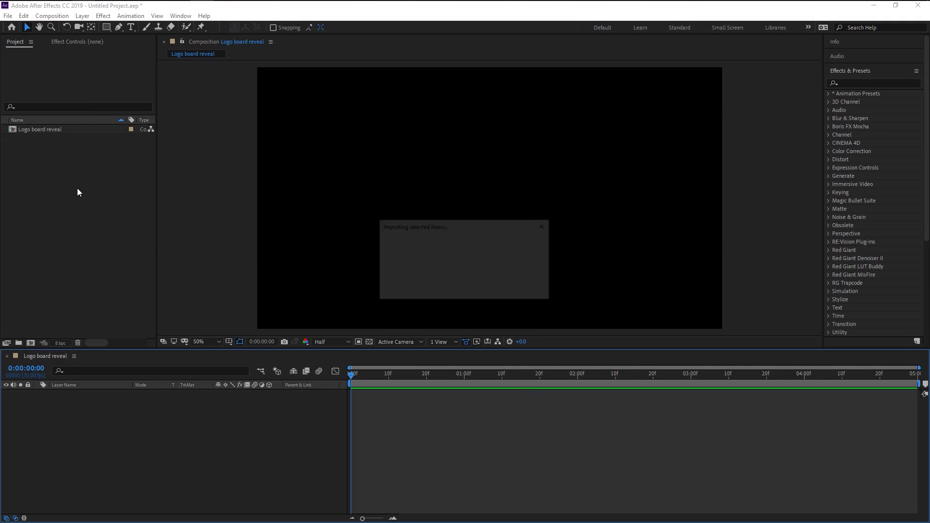
Add BG.png to the Logo board reveal composition and place 1.png above it as a layer.
click(31, 139)
drag(31, 138, 150, 426)
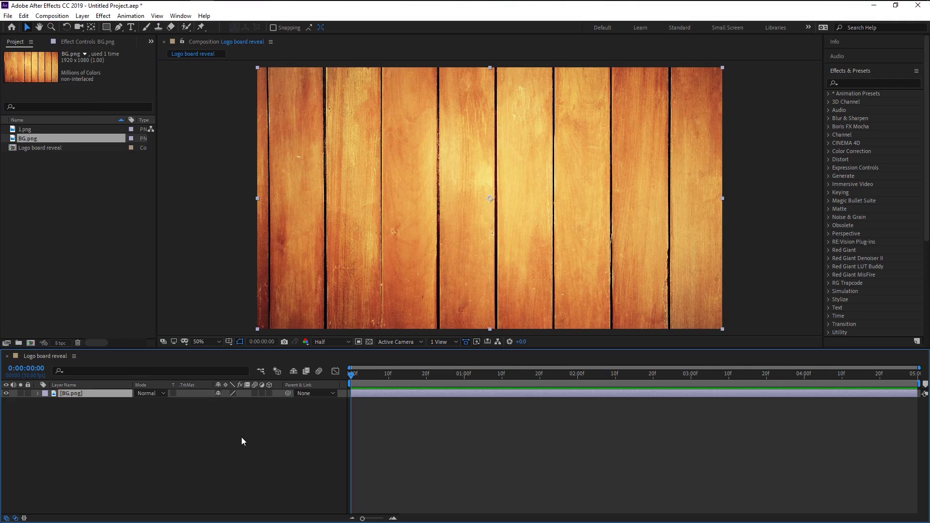
drag(23, 132, 80, 390)
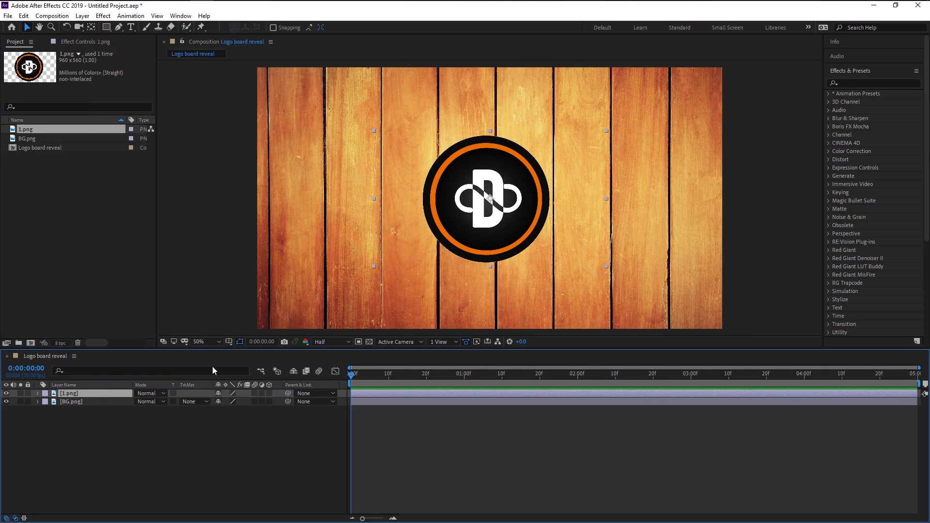
Scale the 1.png logo layer to 60% and move it into the left half of the composition.
key(s)
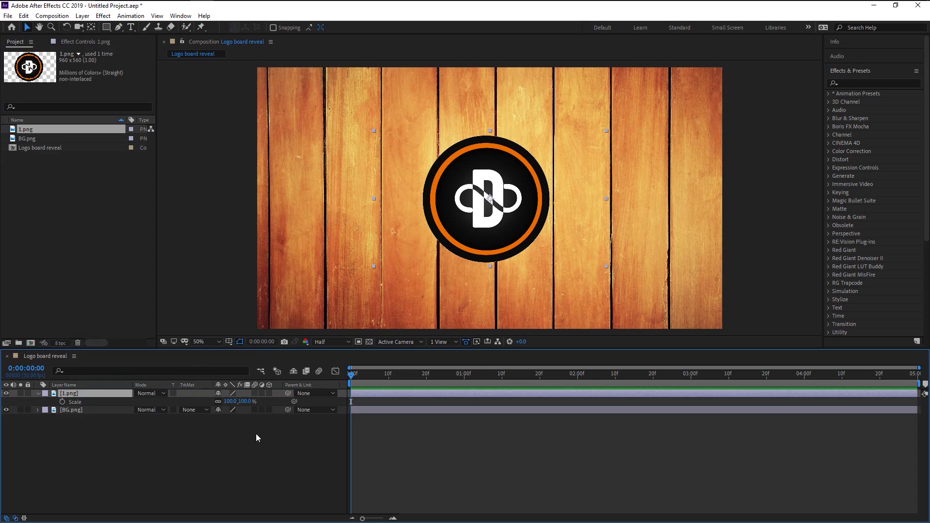
click(245, 401)
text(60)
key(Return)
drag(489, 208, 359, 218)
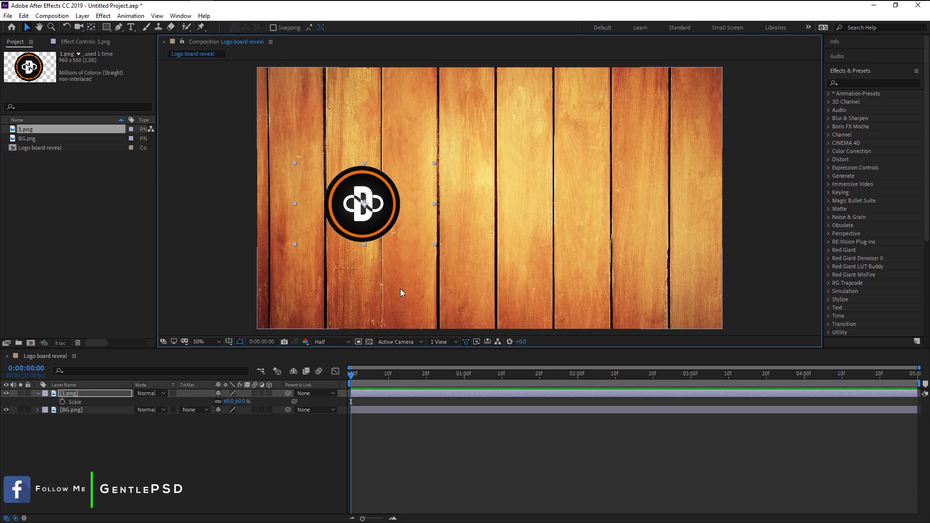
click(244, 471)
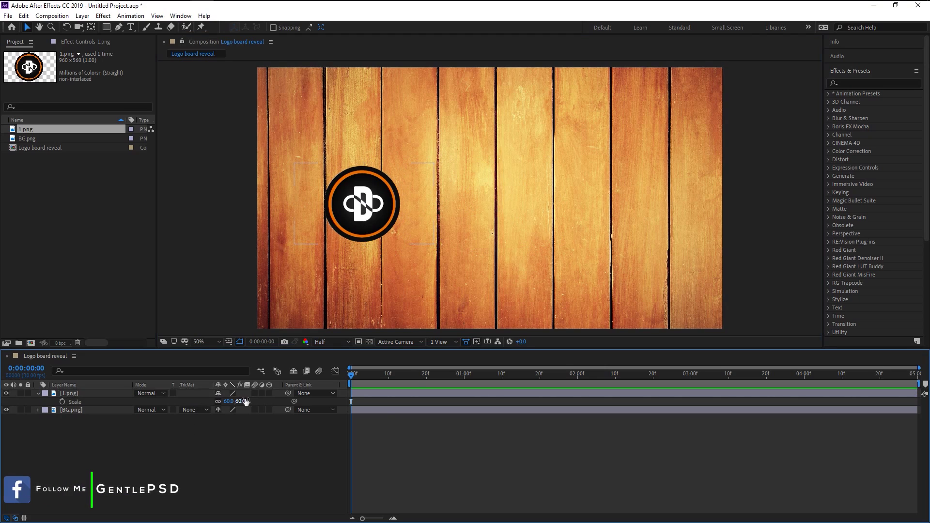
Enlarge the logo layer's scale to 77% and nudge it slightly to the right.
drag(229, 401, 258, 402)
drag(373, 217, 377, 216)
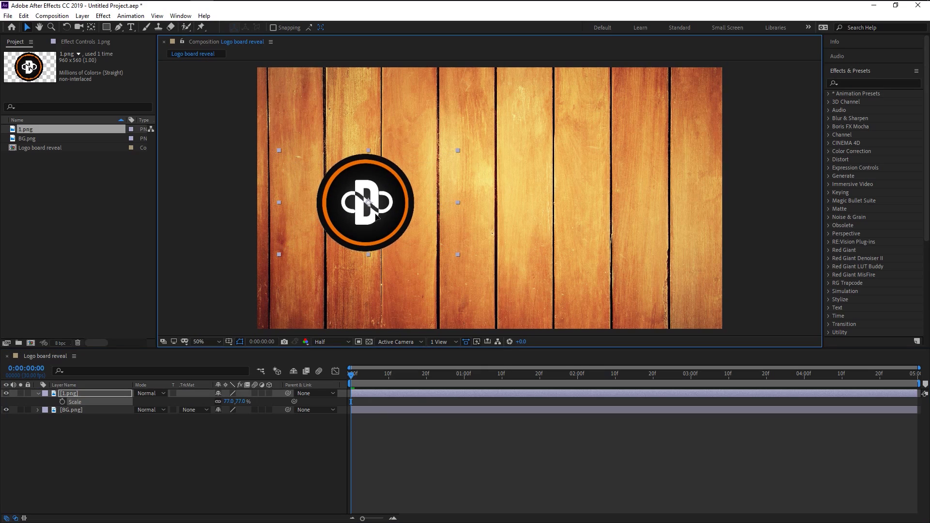
Add a "Gentle PSD" text layer and place it to the right of the logo, vertically aligned with it.
key(ctrl+5)
click(130, 28)
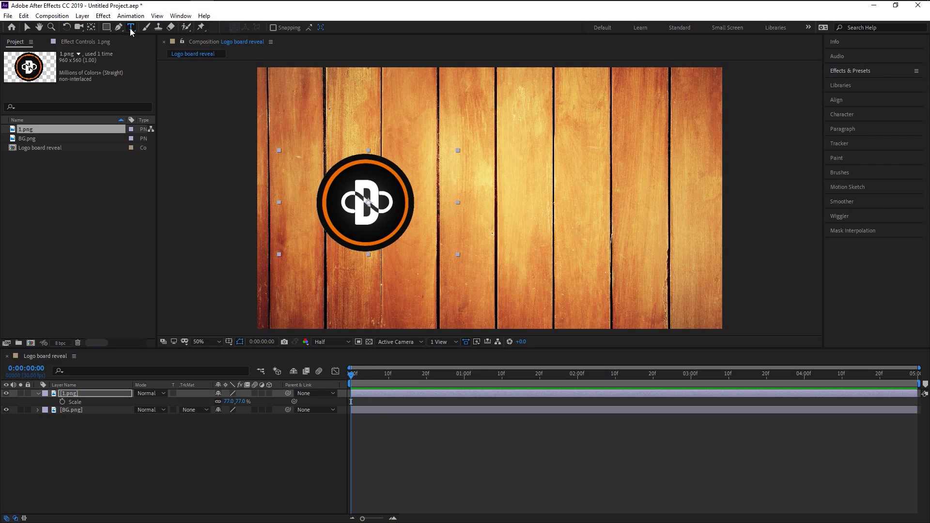
click(488, 213)
text(Gent)
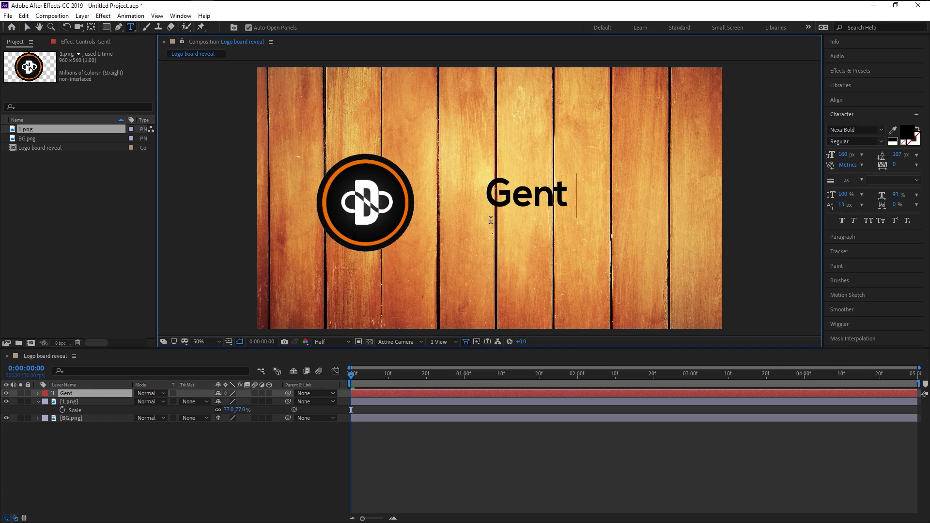
text(le PSD)
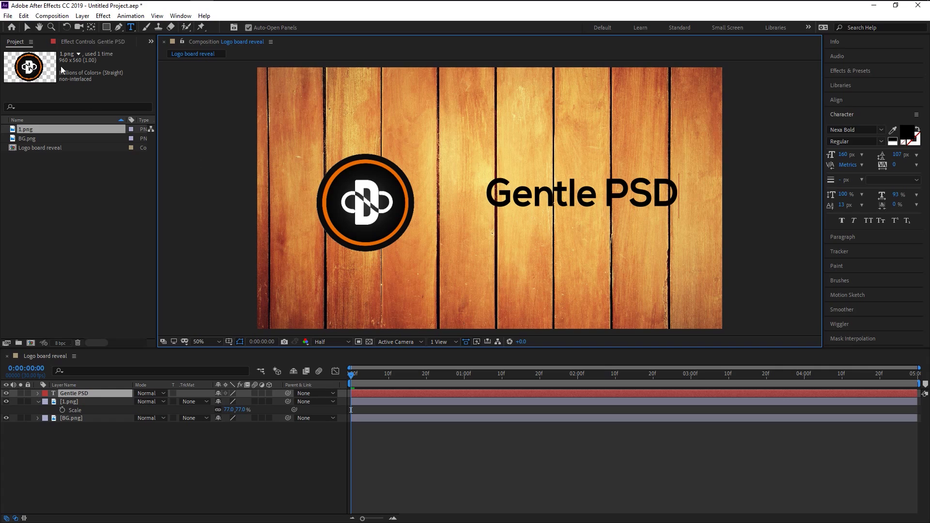
click(25, 29)
drag(583, 198, 546, 209)
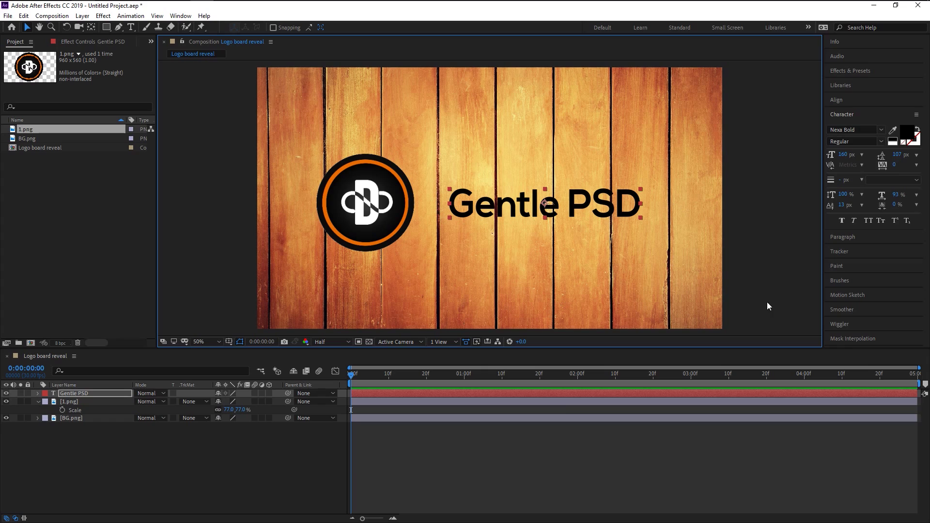
click(297, 461)
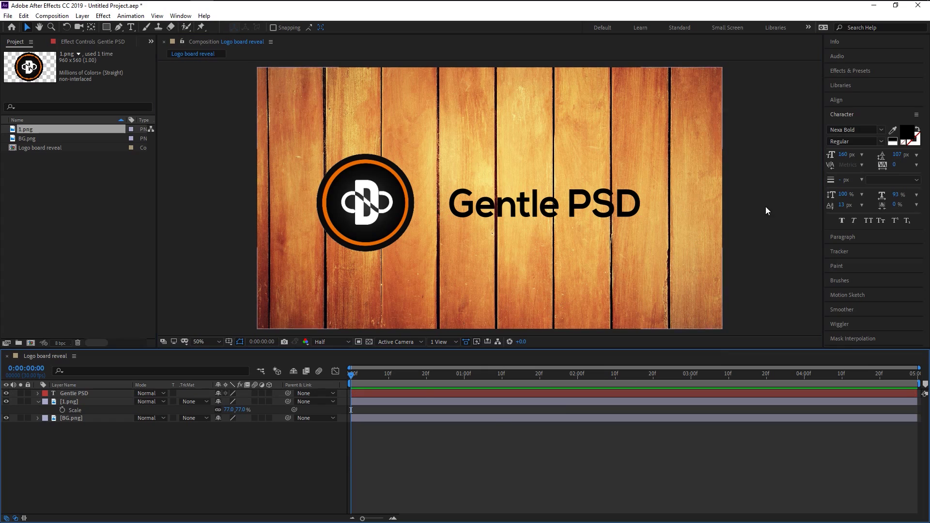
Increase the Gentle PSD text size to 183 px and reposition the text beside the logo.
drag(840, 159, 844, 157)
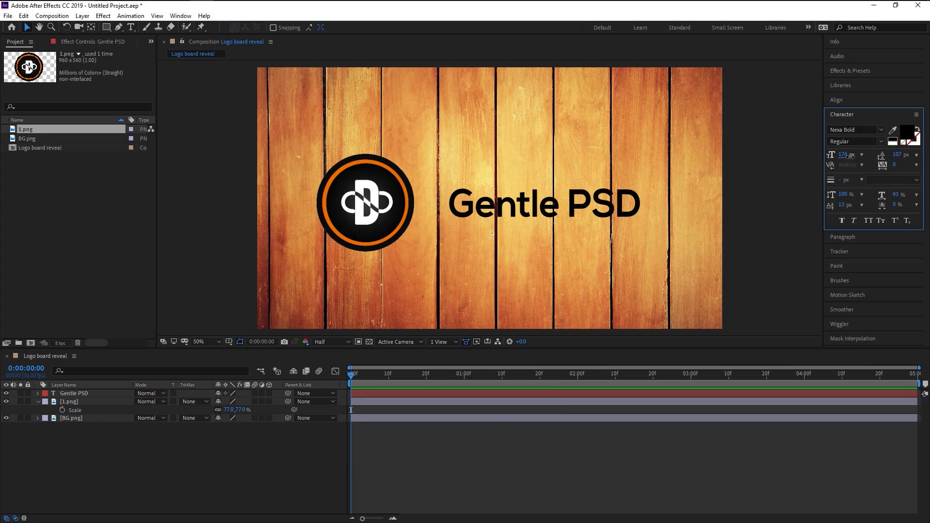
click(74, 393)
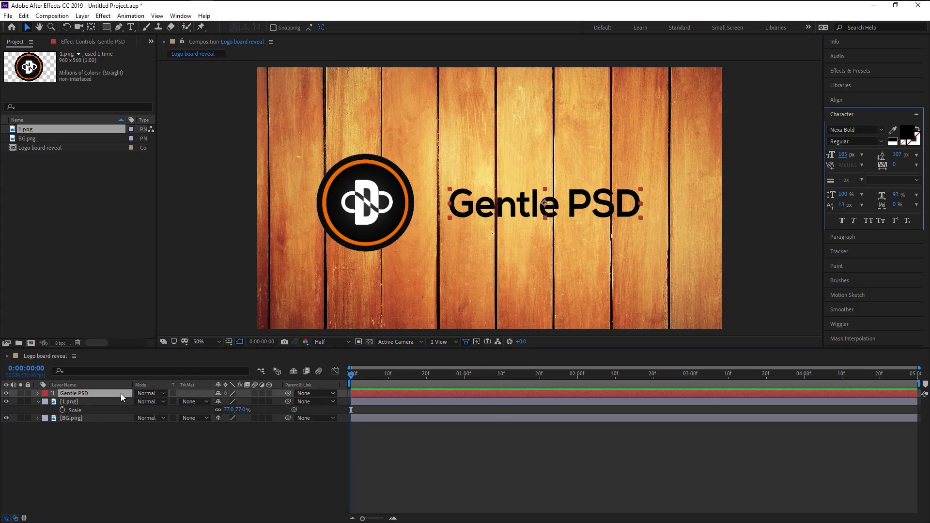
drag(848, 160, 858, 160)
drag(642, 205, 622, 216)
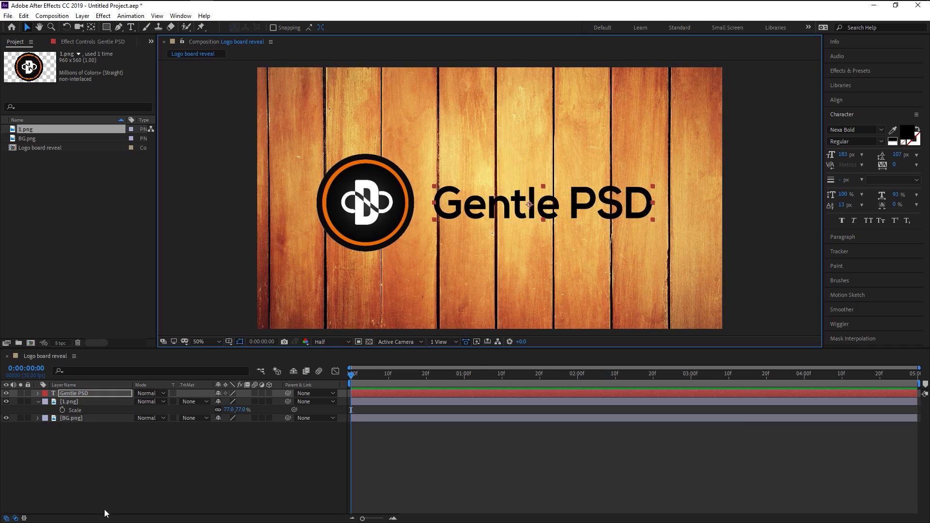
Pre-compose the Gentle PSD and 1.png layers into a new composition named "Logo and Text", then toggle its visibility to check it.
click(98, 493)
click(37, 402)
click(74, 402)
shift+click(92, 394)
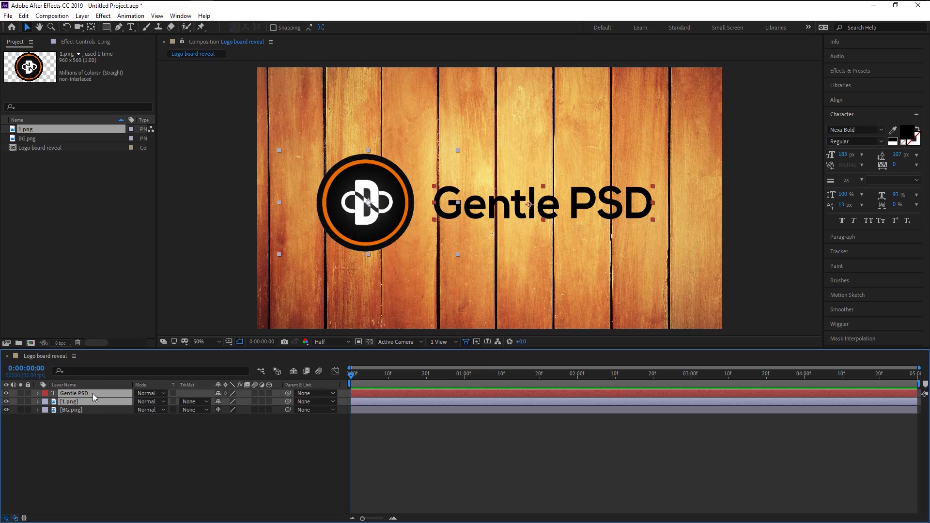
right_click(92, 393)
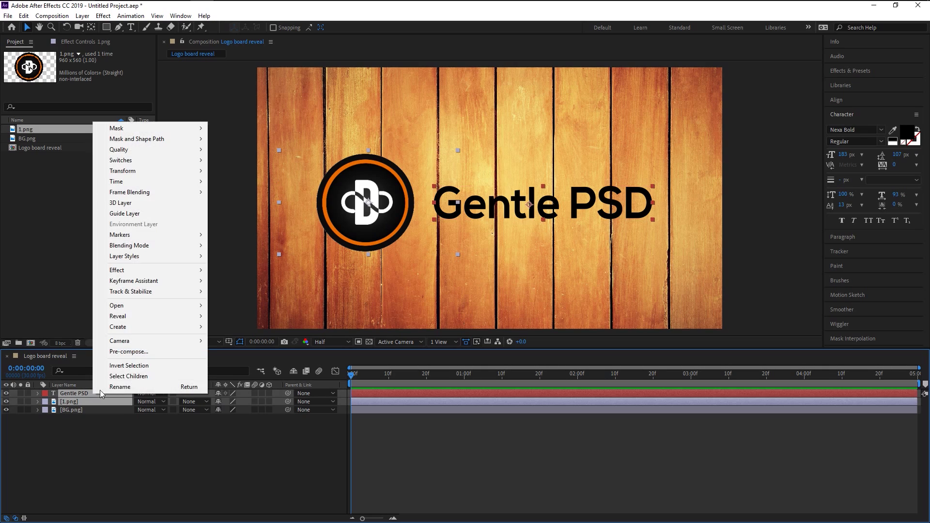
click(130, 352)
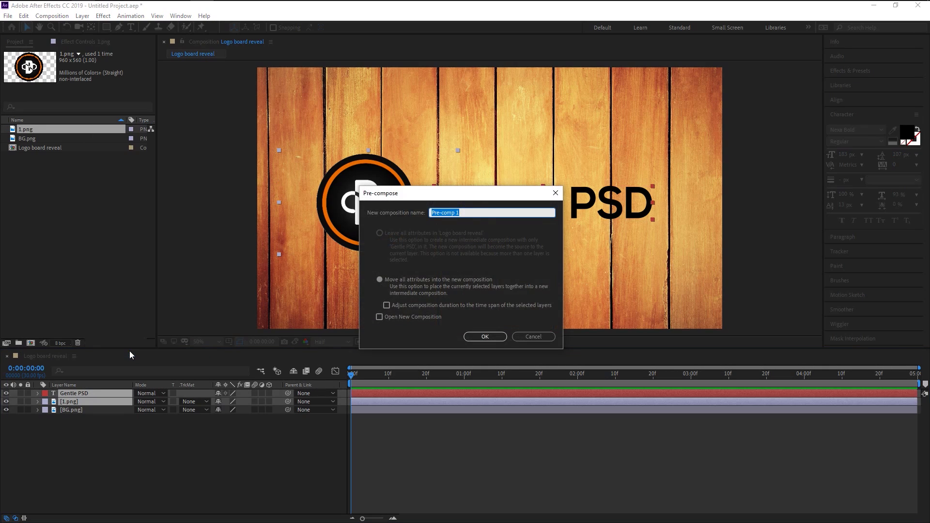
key(BackSpace)
text(Logo and Text)
key(Return)
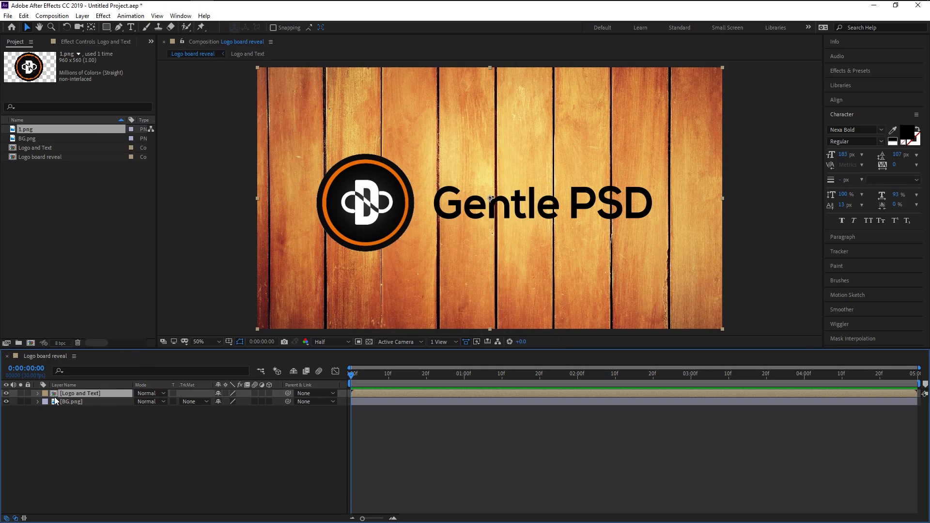
click(6, 394)
click(6, 393)
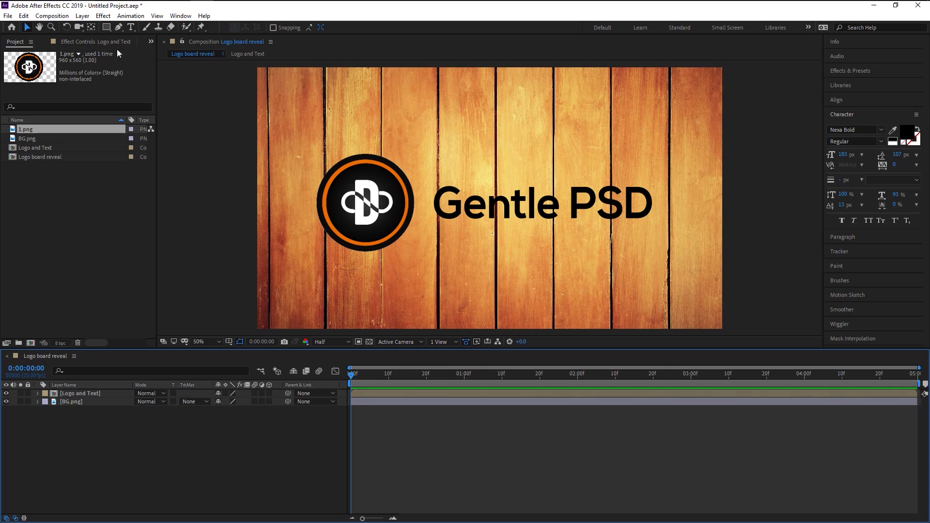
Set up the Pen tool with no fill and a white (FFFFFF) stroke 20 px wide.
click(119, 27)
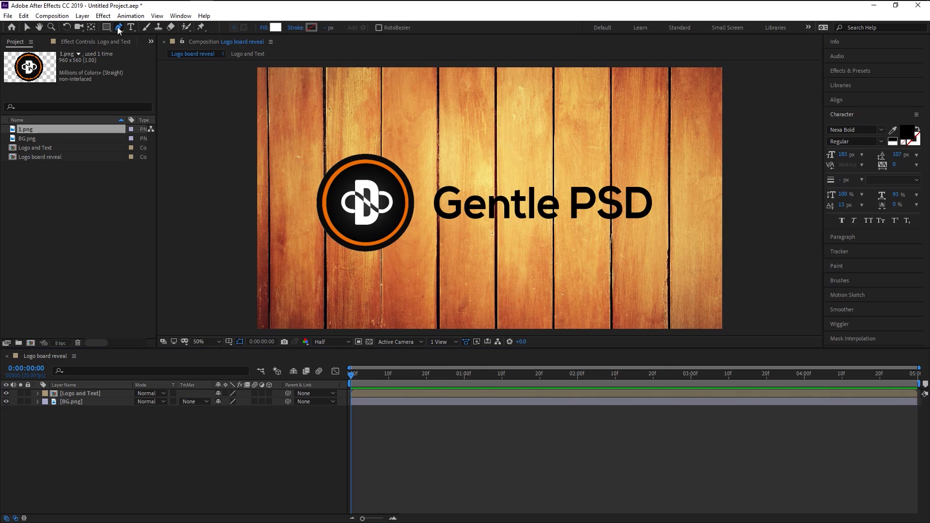
alt+click(275, 27)
click(316, 30)
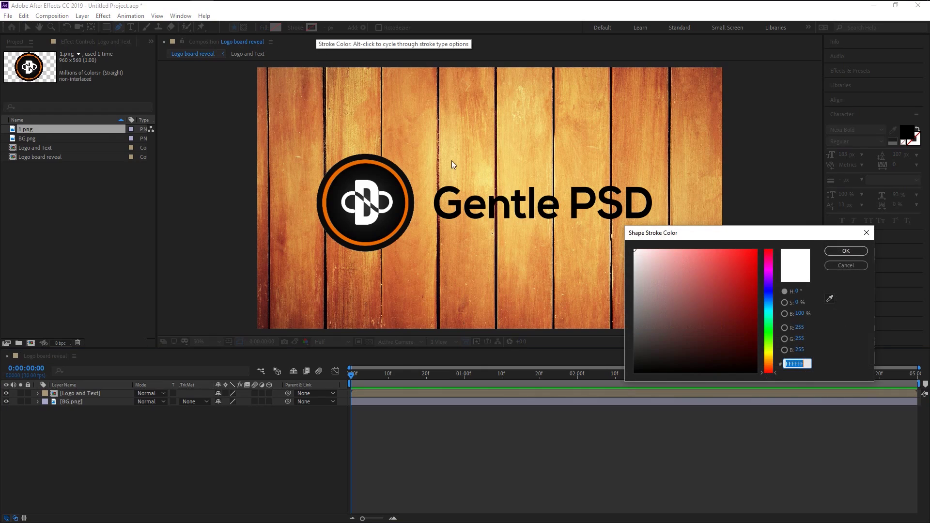
click(844, 252)
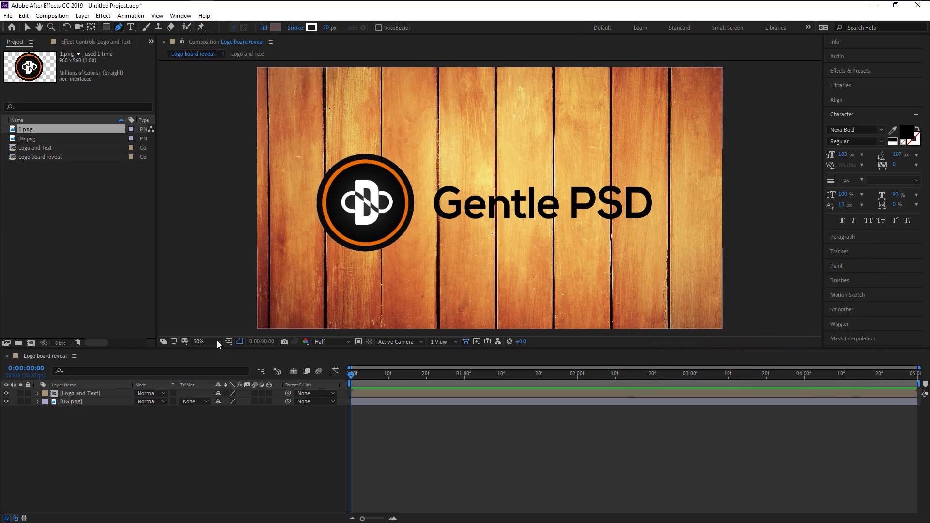
Draw an open zigzag path on a new shape layer, running from the logo's left edge across to the end of the text.
click(309, 229)
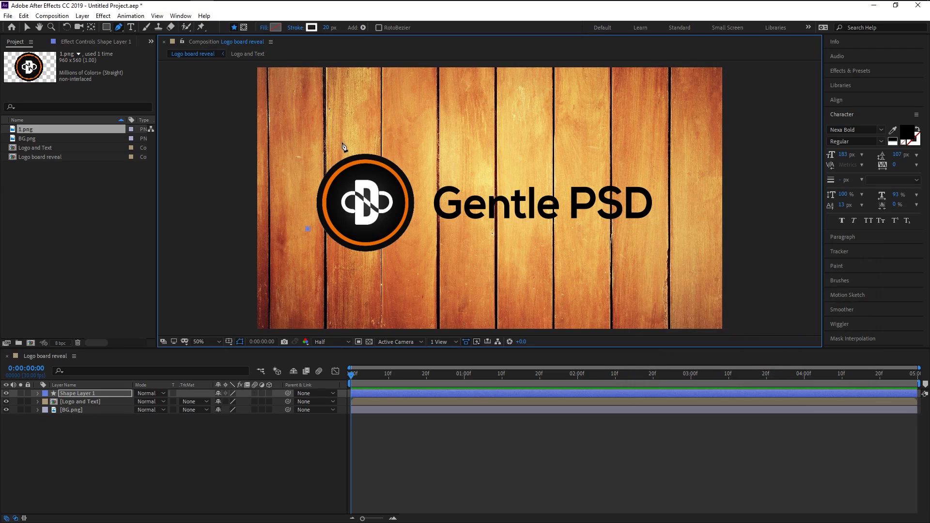
click(344, 147)
click(337, 248)
click(369, 148)
click(371, 253)
click(398, 156)
click(399, 248)
click(426, 165)
click(422, 240)
click(449, 172)
click(449, 236)
click(472, 169)
click(477, 237)
click(499, 170)
click(500, 238)
click(523, 175)
click(537, 235)
click(554, 175)
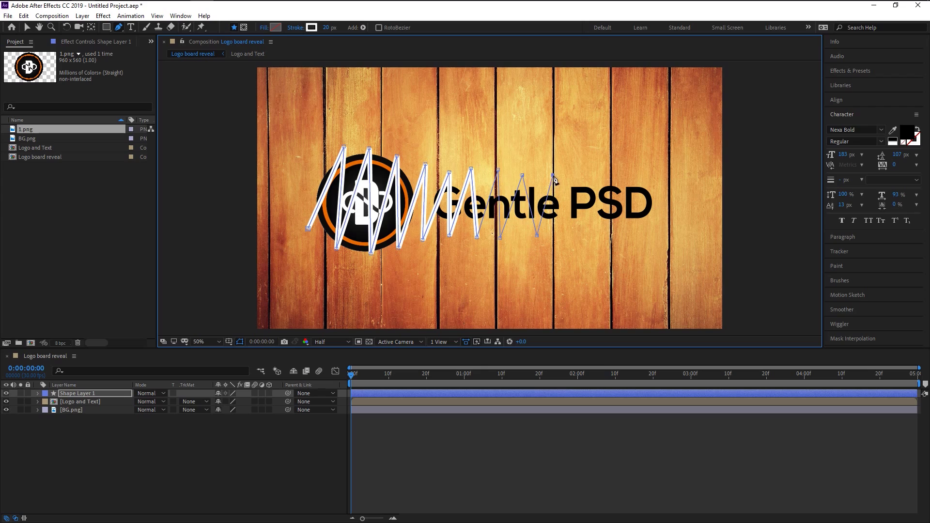
click(568, 234)
click(589, 171)
click(602, 234)
click(628, 173)
click(637, 234)
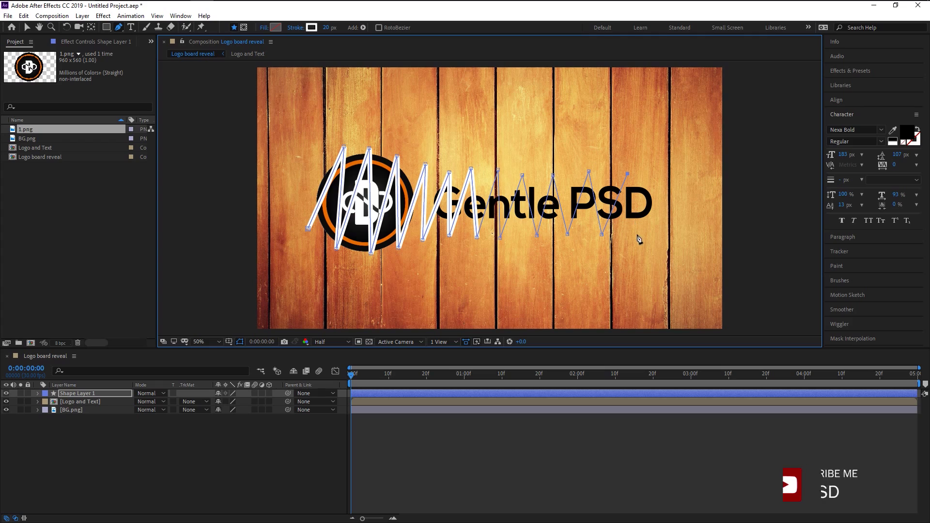
click(657, 164)
click(658, 233)
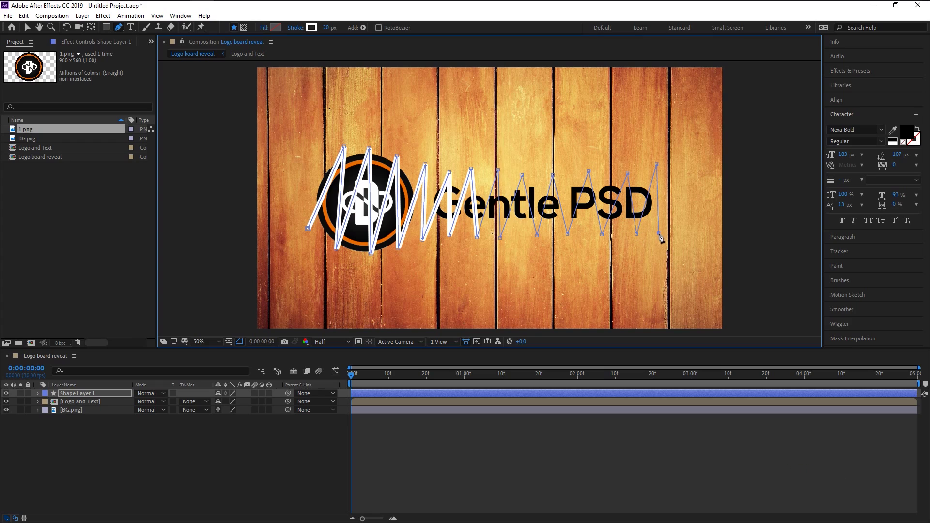
Continue the white zigzag path back from the end of the text to the logo's left edge, filling the gaps between the existing strokes.
click(642, 172)
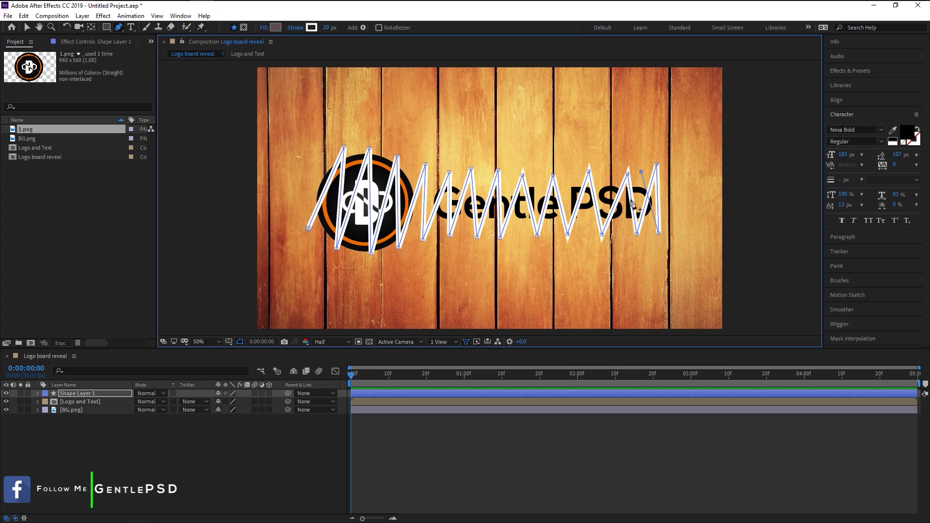
click(622, 225)
click(604, 173)
click(584, 229)
click(567, 180)
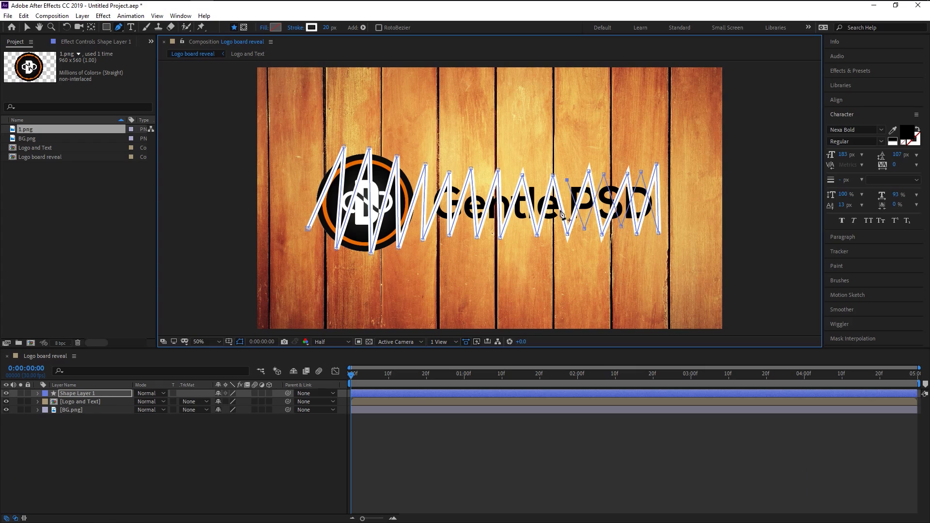
click(552, 227)
click(537, 182)
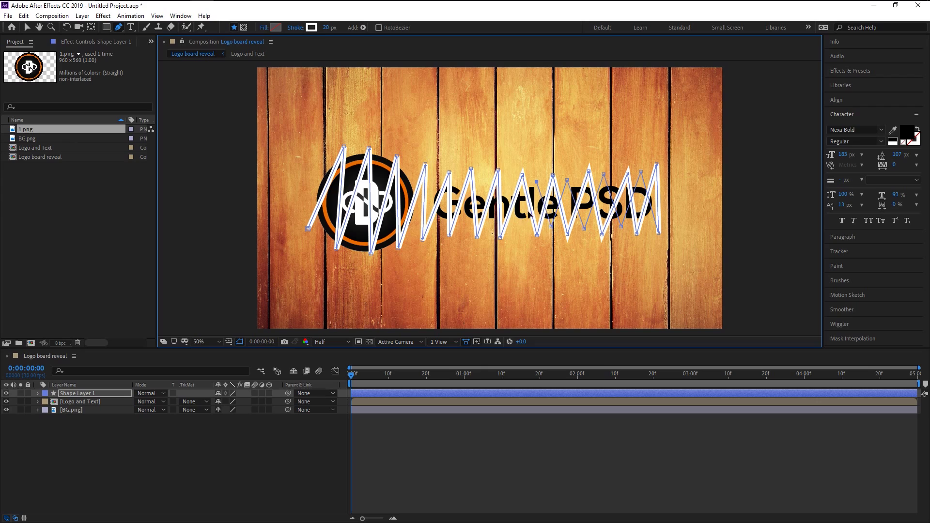
click(518, 232)
click(506, 185)
click(490, 235)
click(482, 182)
click(464, 227)
click(456, 181)
click(436, 230)
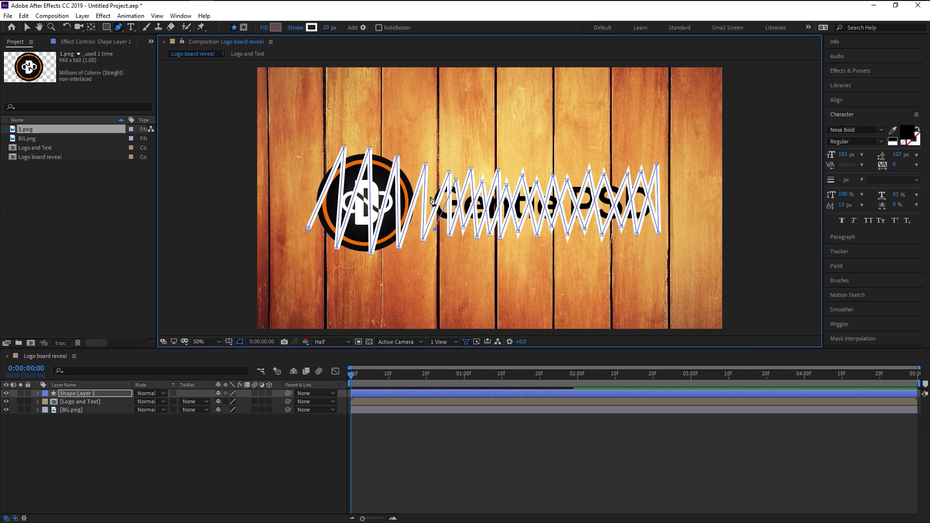
click(432, 178)
click(413, 230)
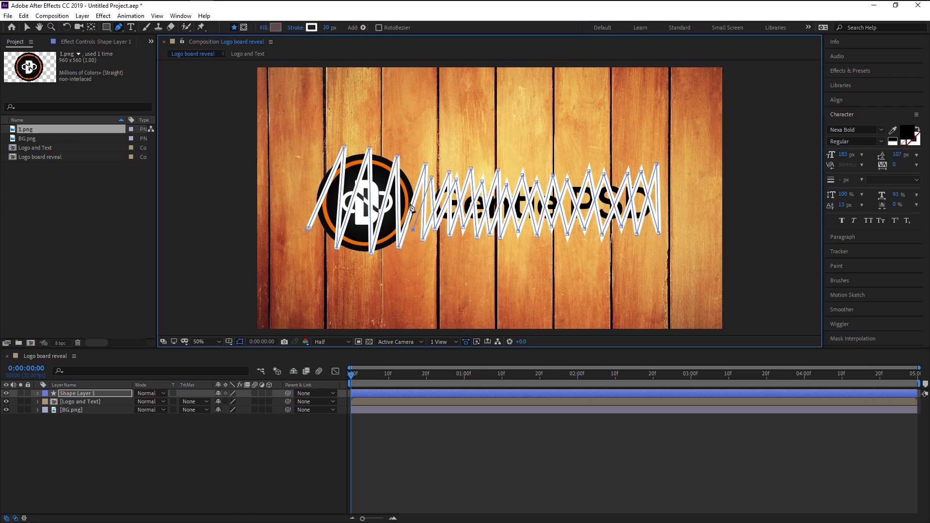
click(407, 180)
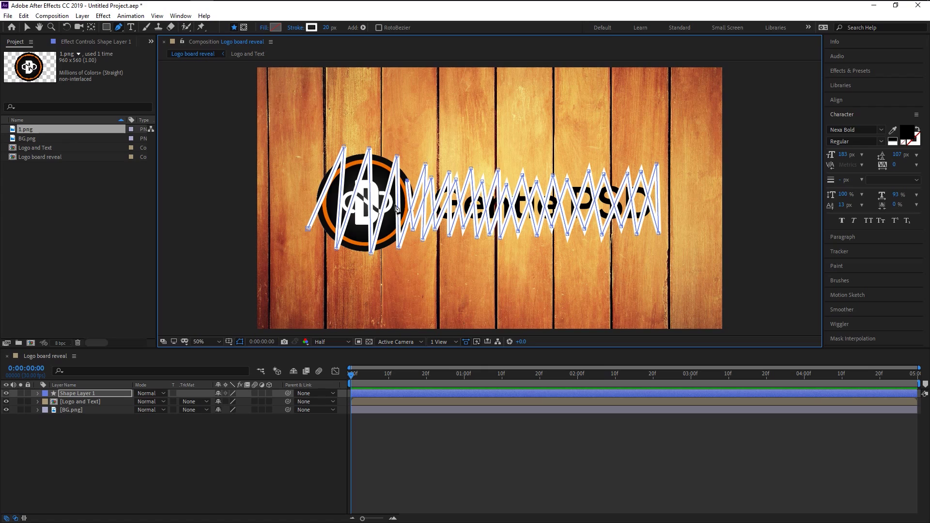
click(411, 167)
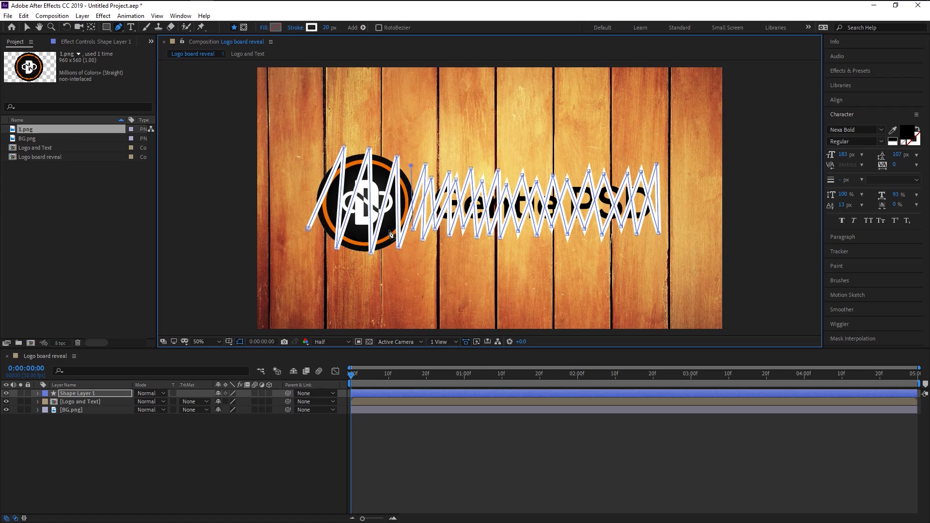
click(386, 255)
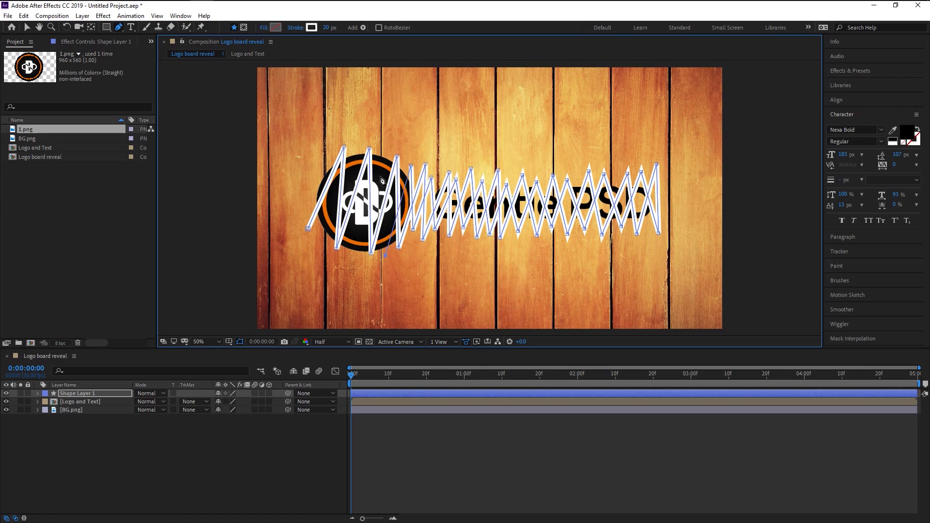
click(382, 146)
click(351, 255)
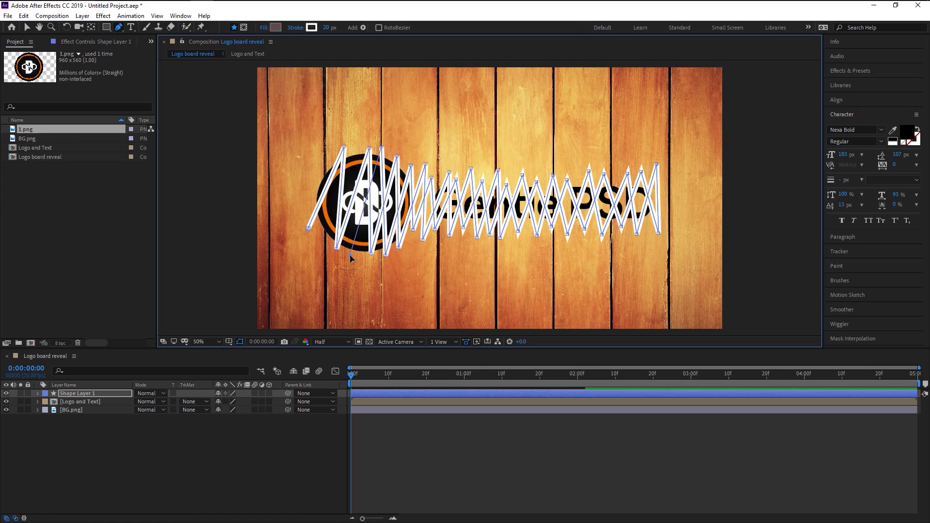
click(353, 145)
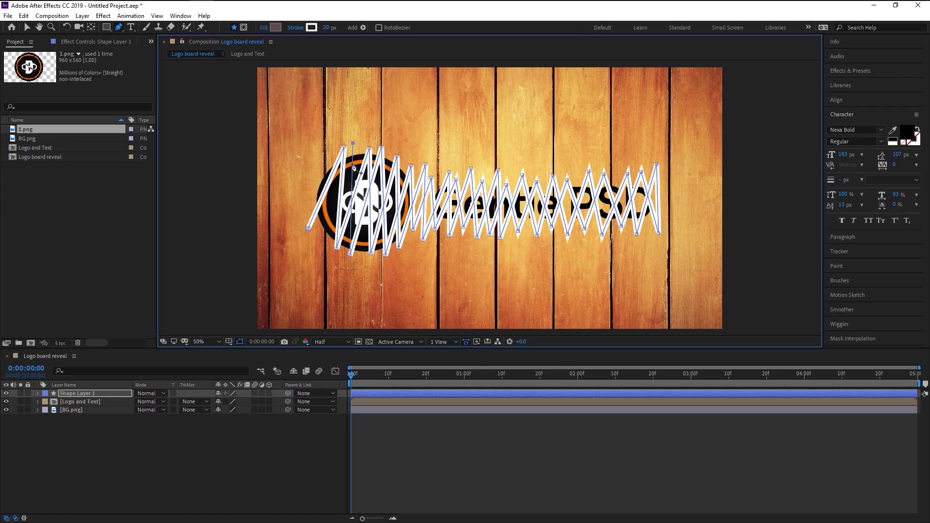
click(319, 240)
click(316, 155)
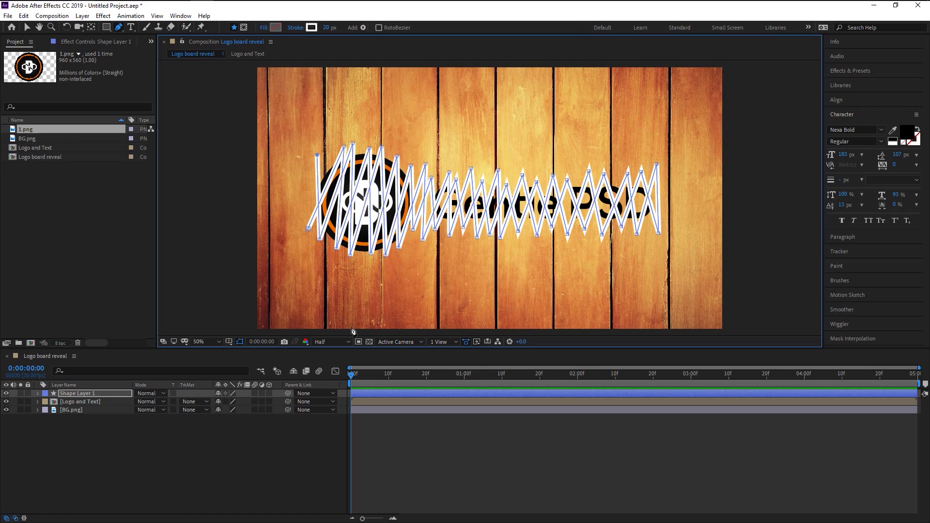
Rename the zigzag shape layer as Lines.
click(65, 394)
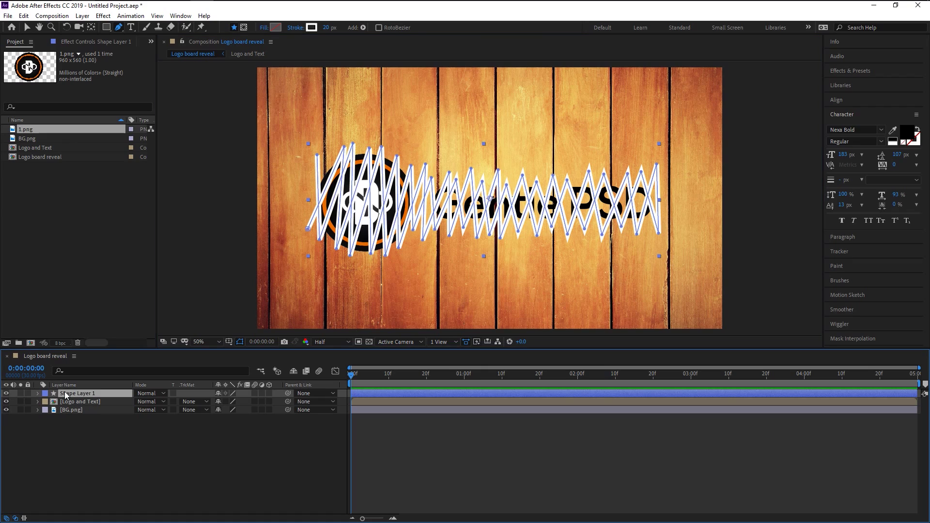
key(Return)
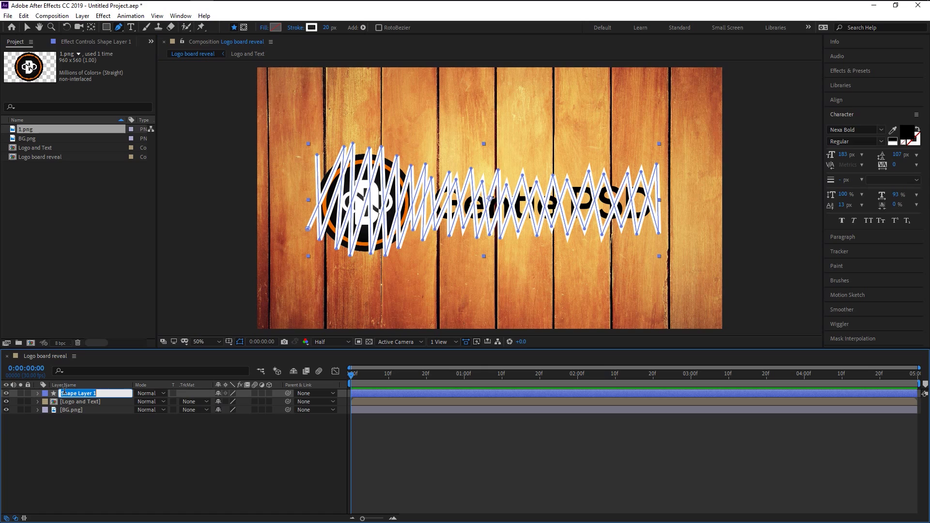
key(BackSpace)
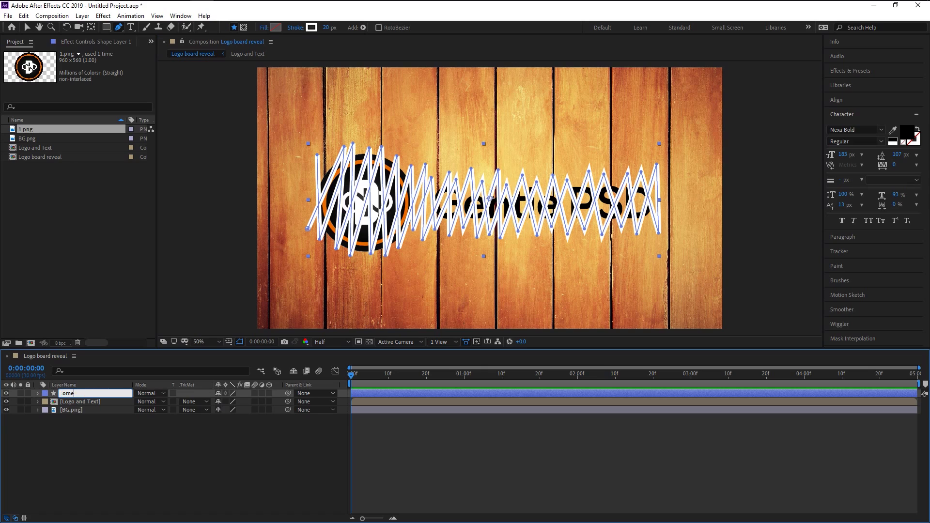
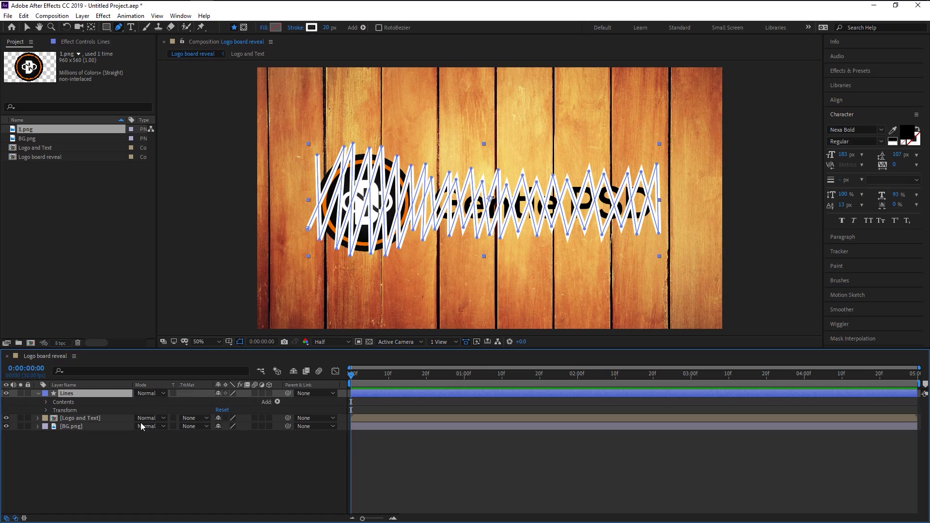
Add Trim Paths to the Lines layer and keyframe its End value at 0% at 0:00:00:00.
click(277, 402)
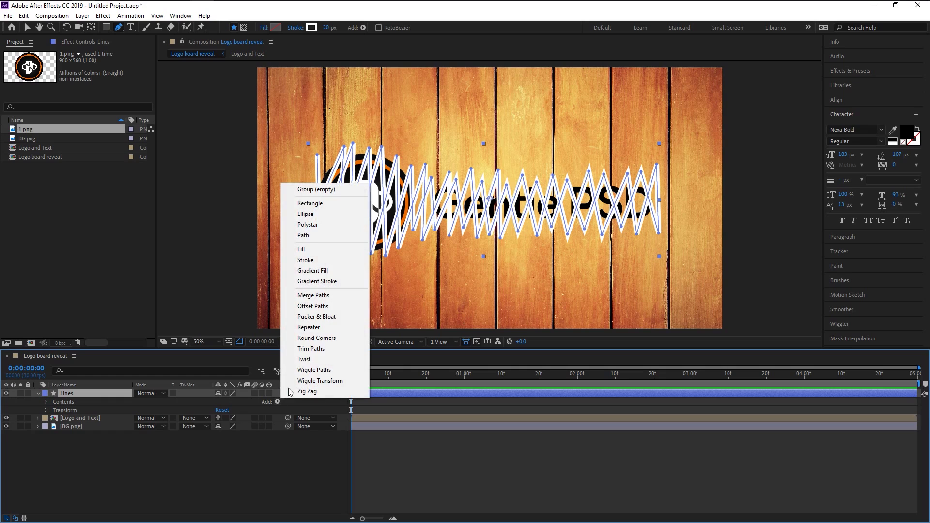
click(310, 349)
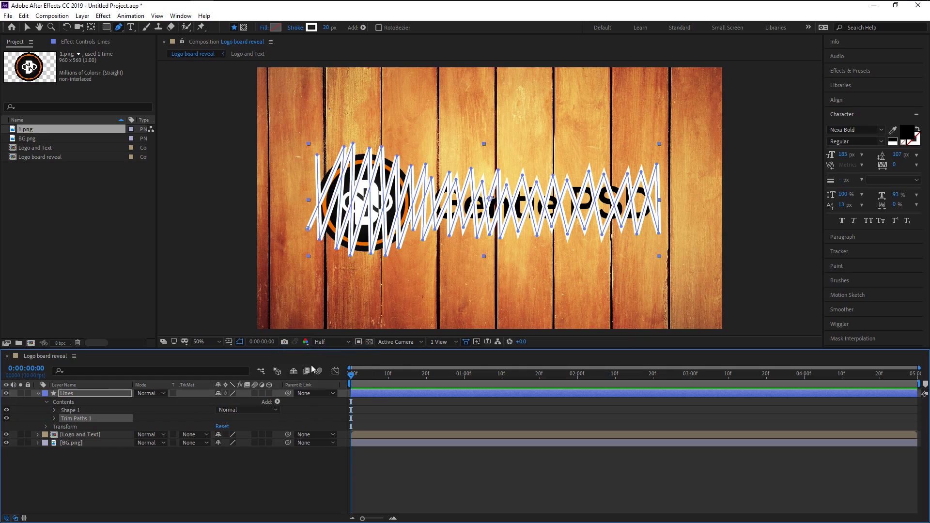
click(54, 418)
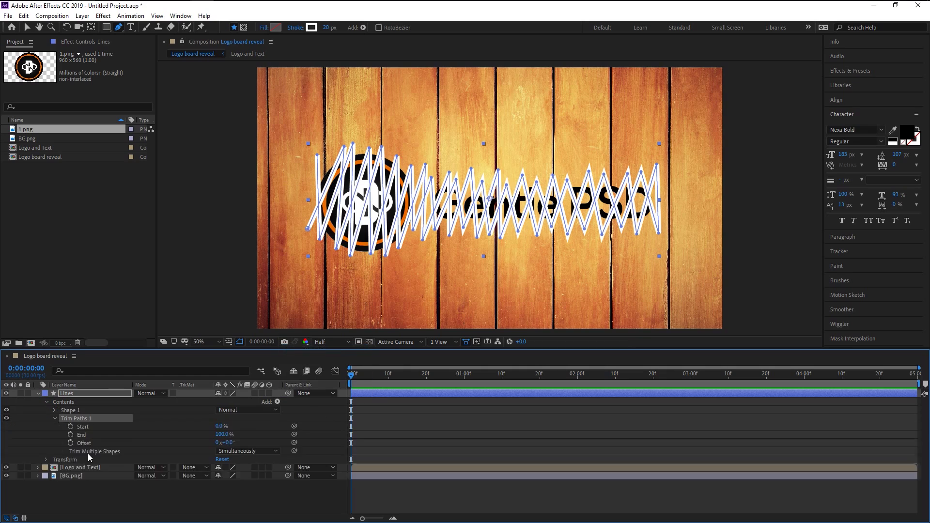
click(71, 435)
click(222, 435)
text(0)
key(Return)
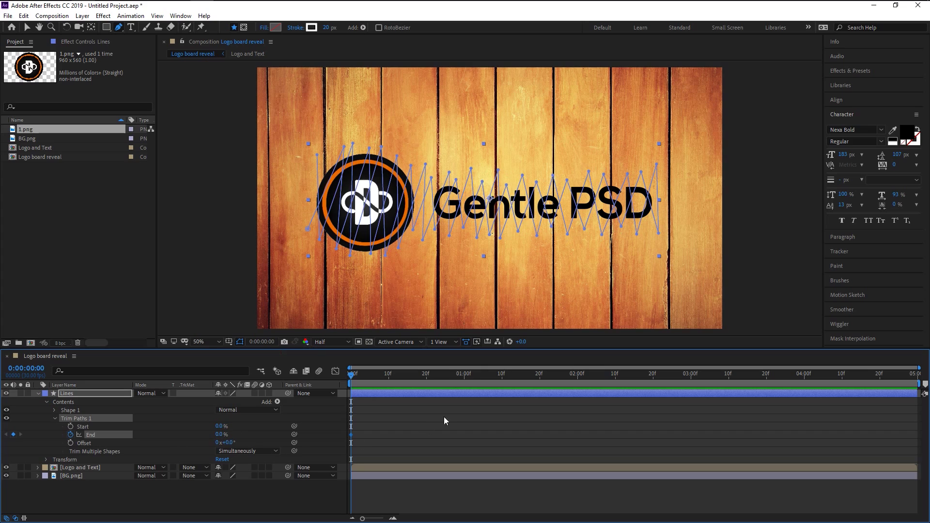
Keyframe the Trim Paths End value at 53% at 0:00:01:00, where the first zigzag pass ends.
drag(464, 373, 464, 372)
click(219, 434)
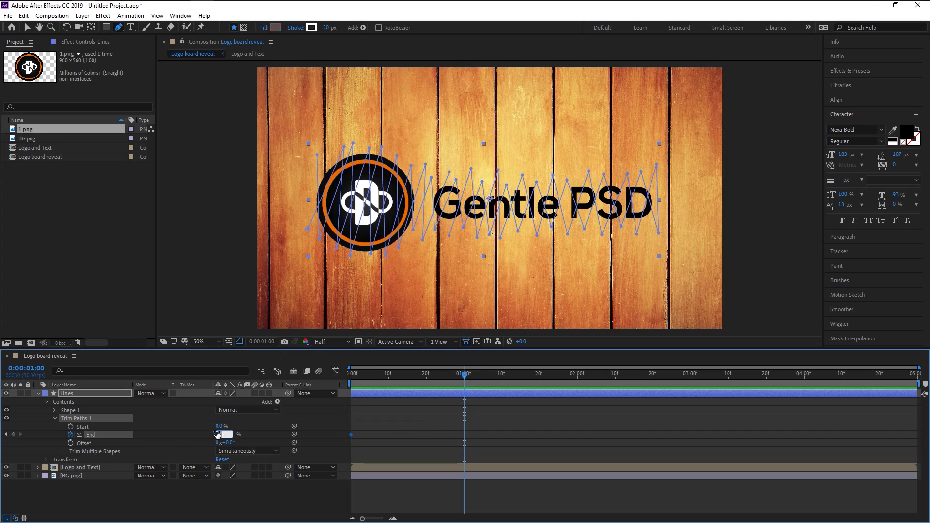
text(50)
key(Return)
drag(228, 435, 231, 435)
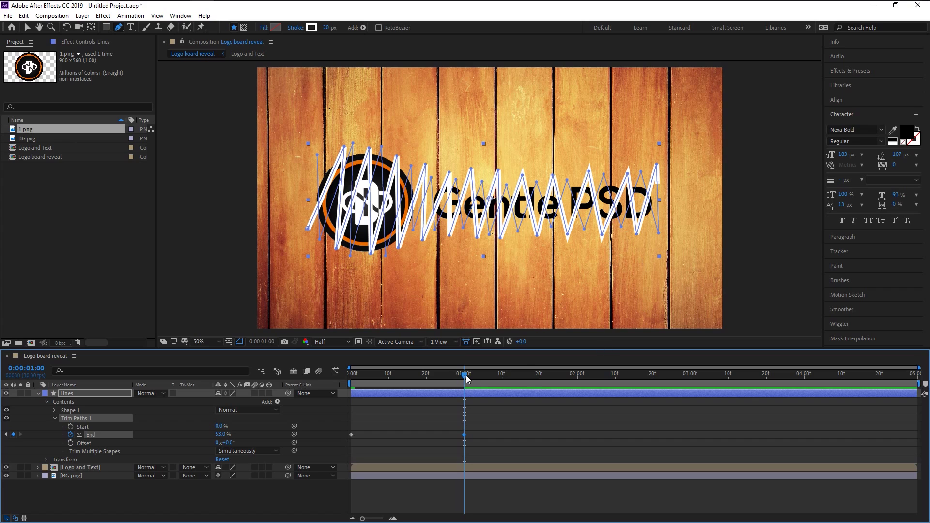
Keyframe the Trim Paths End value at 100% at 0:00:02:00.
drag(472, 380, 580, 385)
click(221, 435)
text(100)
key(Return)
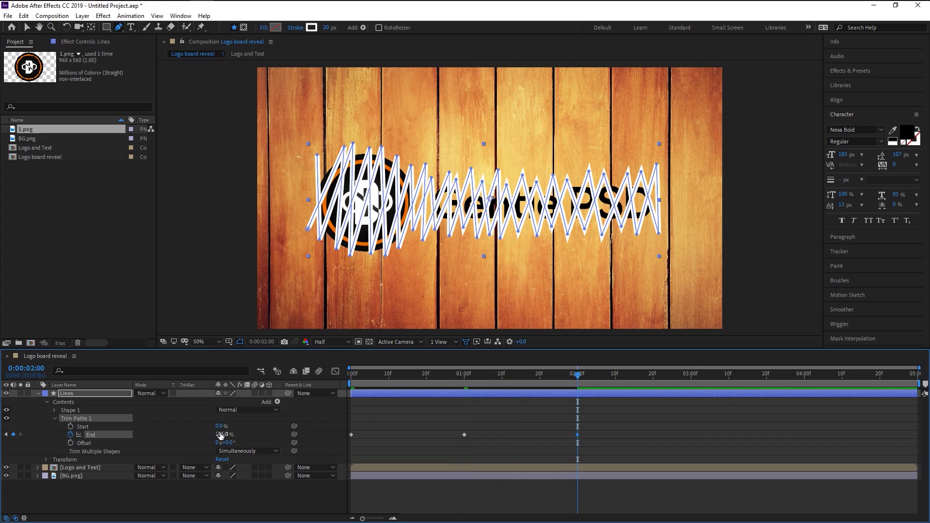
Apply Easy Ease to all three Trim Paths End keyframes.
drag(623, 449, 331, 401)
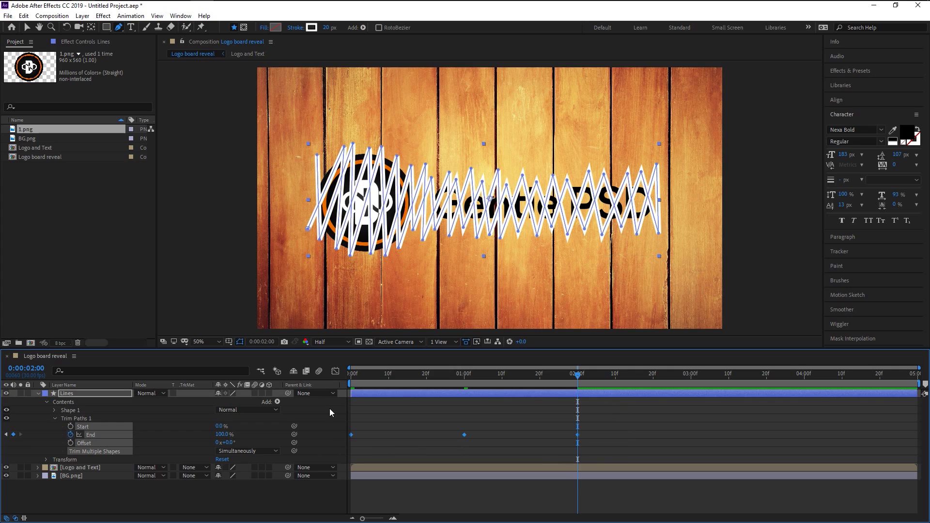
drag(603, 437, 348, 432)
right_click(349, 434)
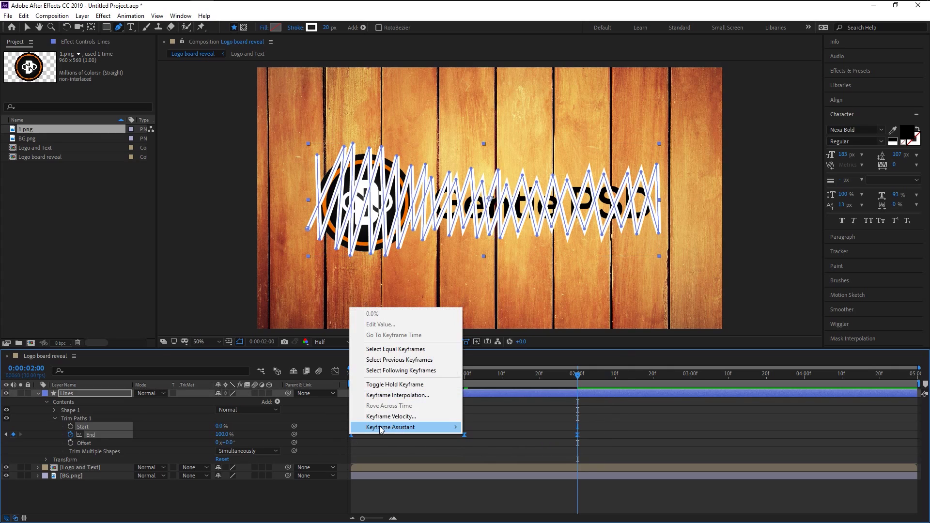
mouse_move(380, 430)
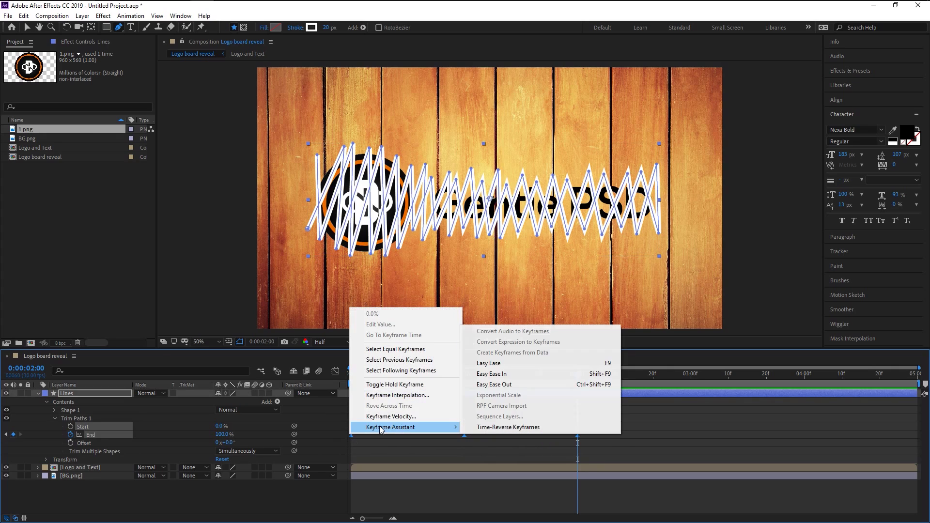
click(536, 365)
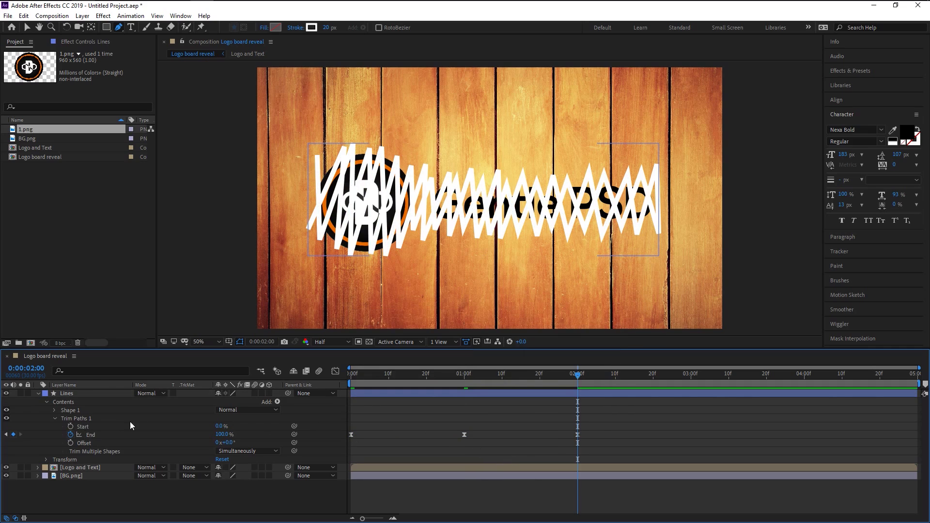
Collapse and hide the Lines layer, and set the Logo and Text layer's blending mode to Overlay.
click(38, 393)
click(6, 393)
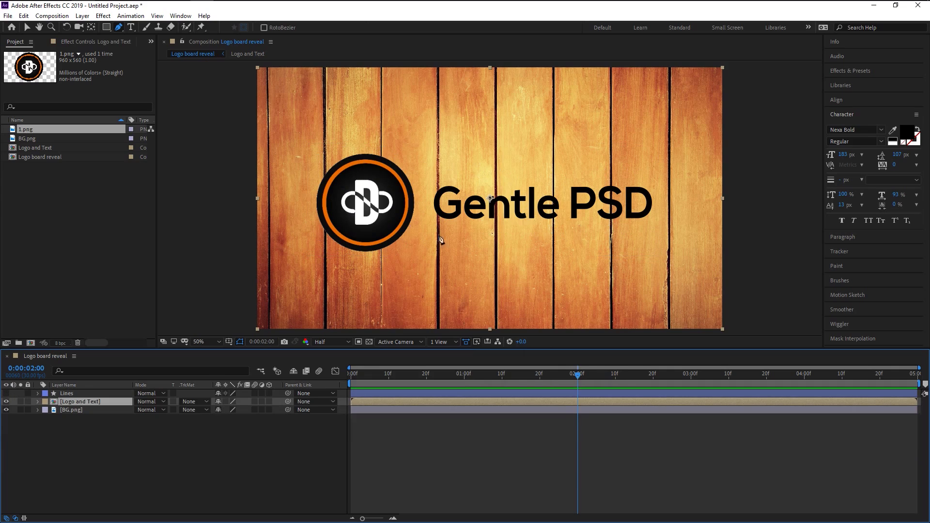
key(v)
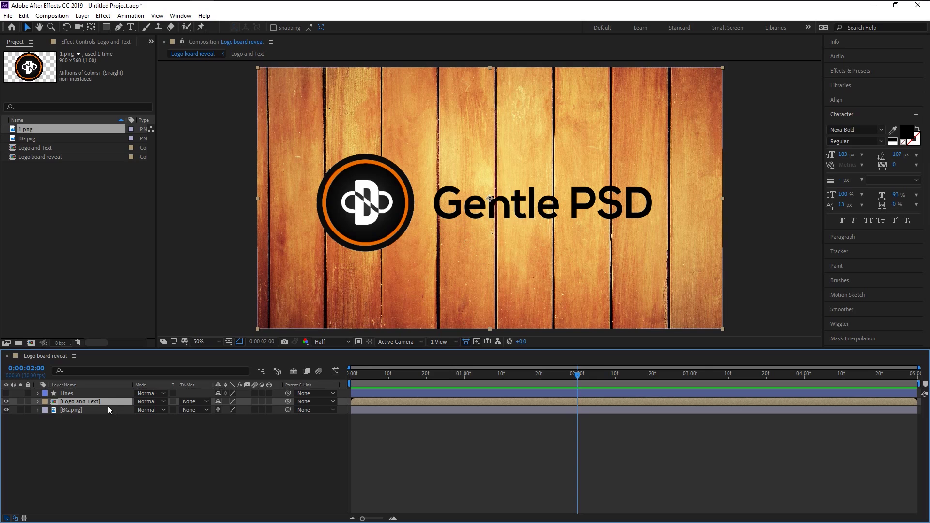
click(146, 402)
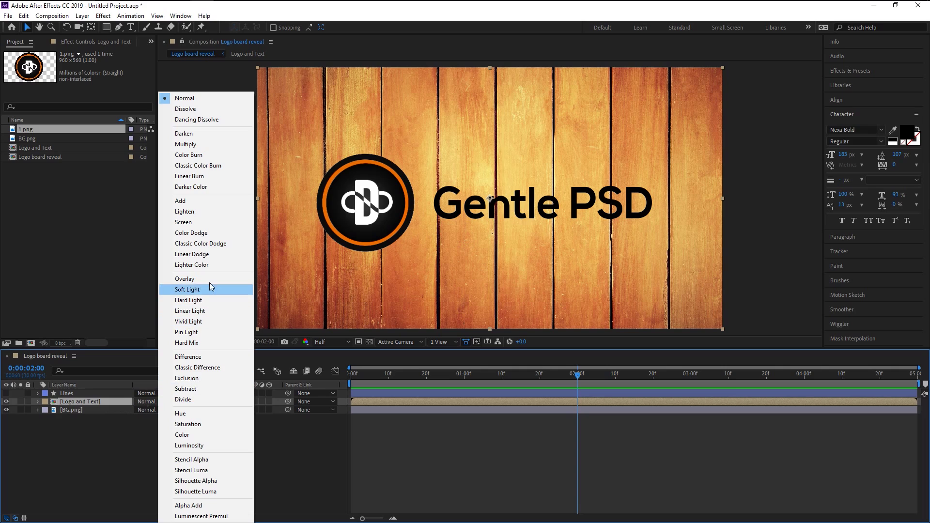
click(208, 280)
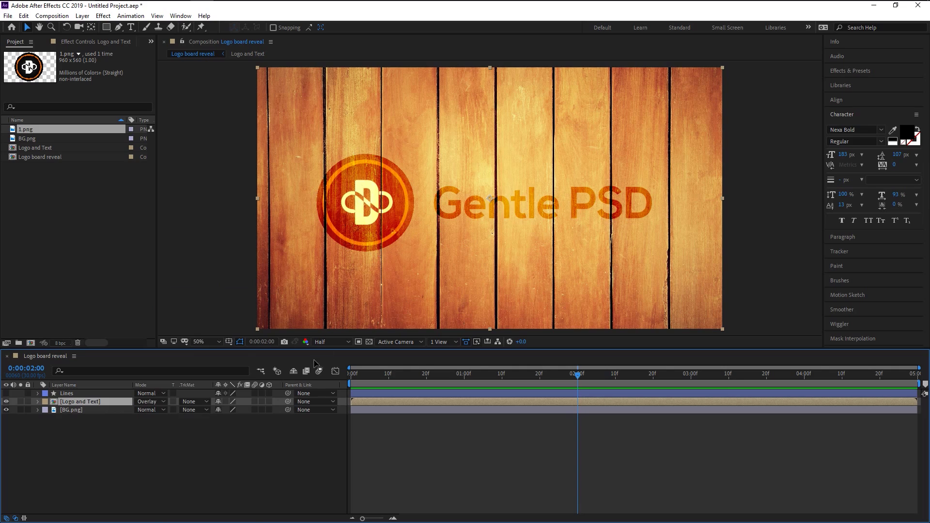
Set the Logo and Text layer's track matte to Alpha using the Lines layer, and preview the reveal from the start.
key(Home)
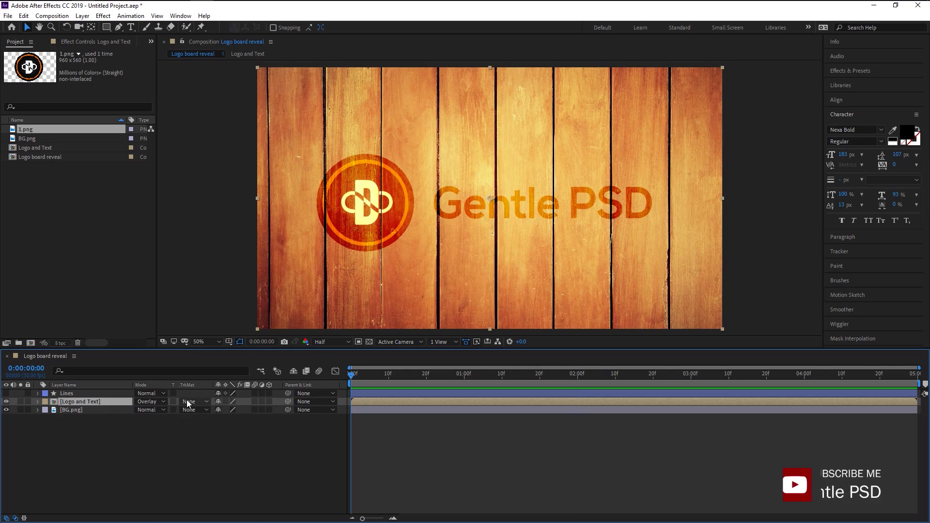
click(187, 401)
click(222, 427)
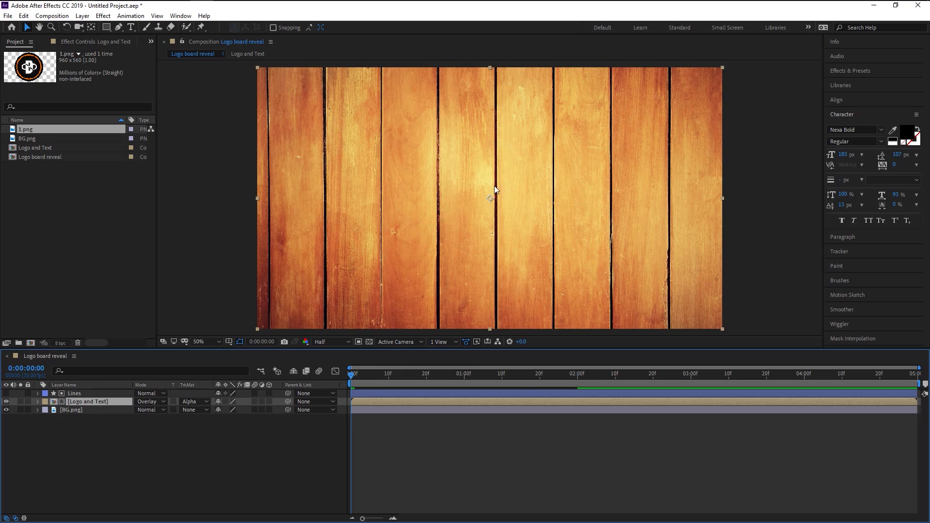
key(space)
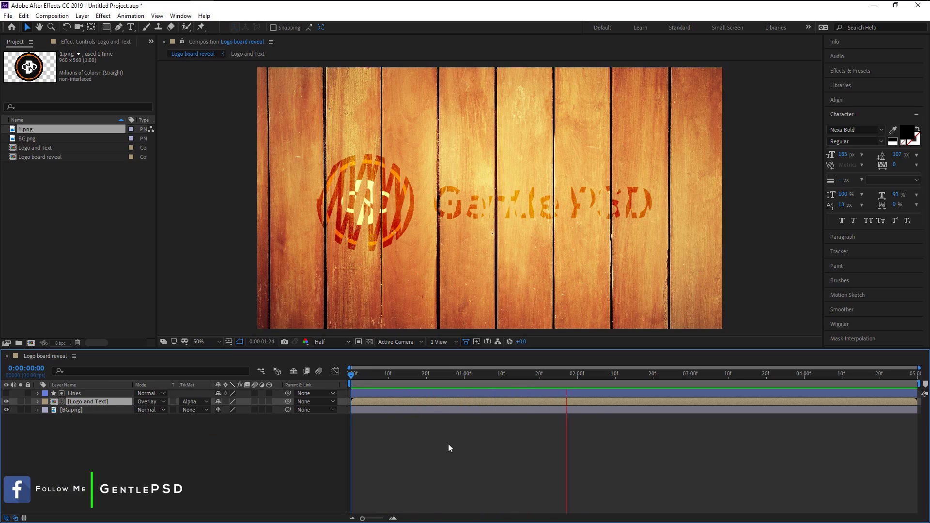
key(space)
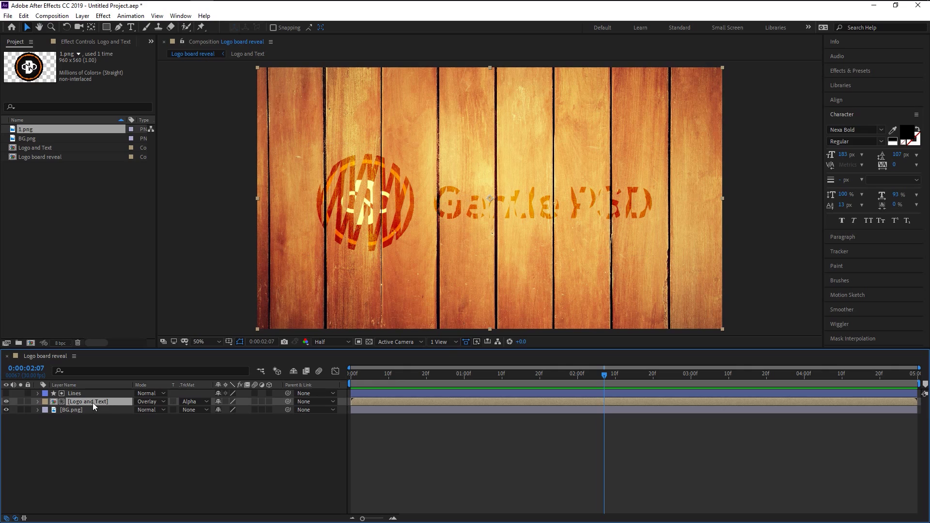
Duplicate the Logo and Text layer.
key(ctrl+d)
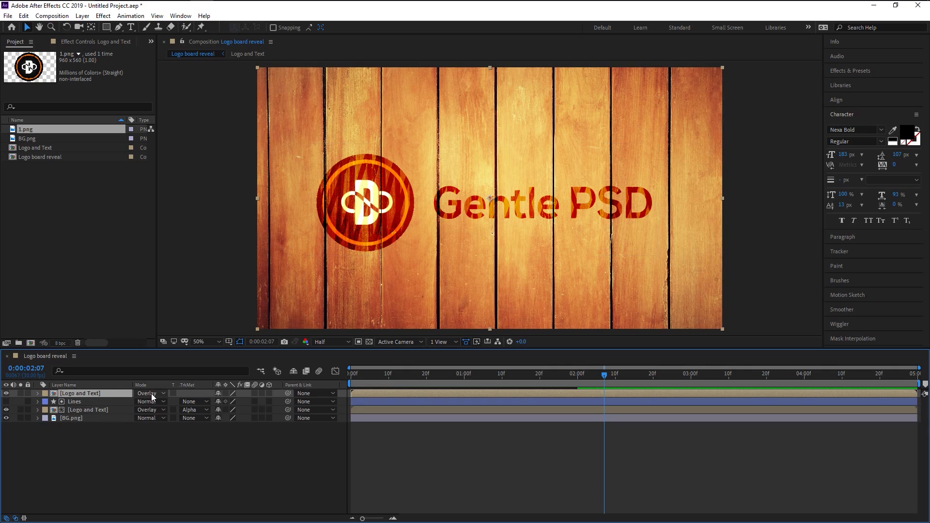
Reveal the Lines layer's keyframes, set the current time to 0:00:02:00, and draw a rectangle shape around the logo and text.
click(110, 402)
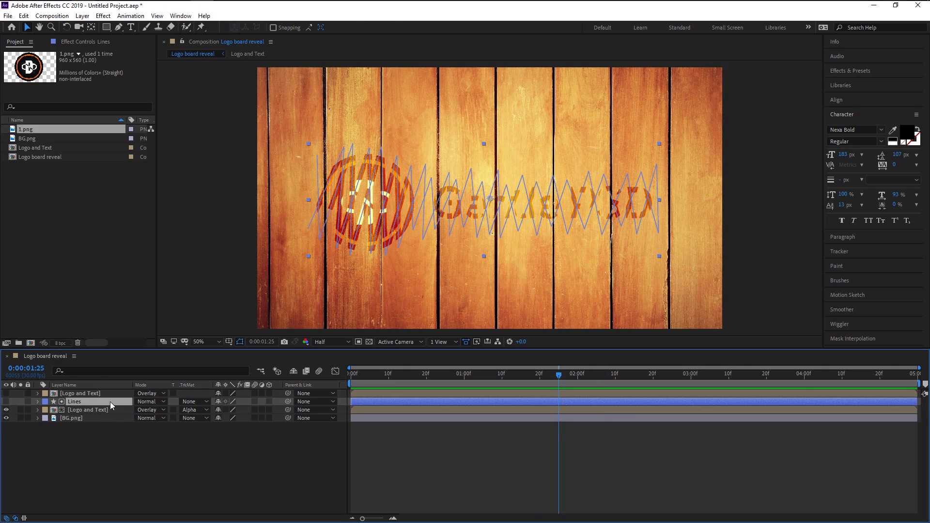
key(u)
drag(567, 378, 580, 383)
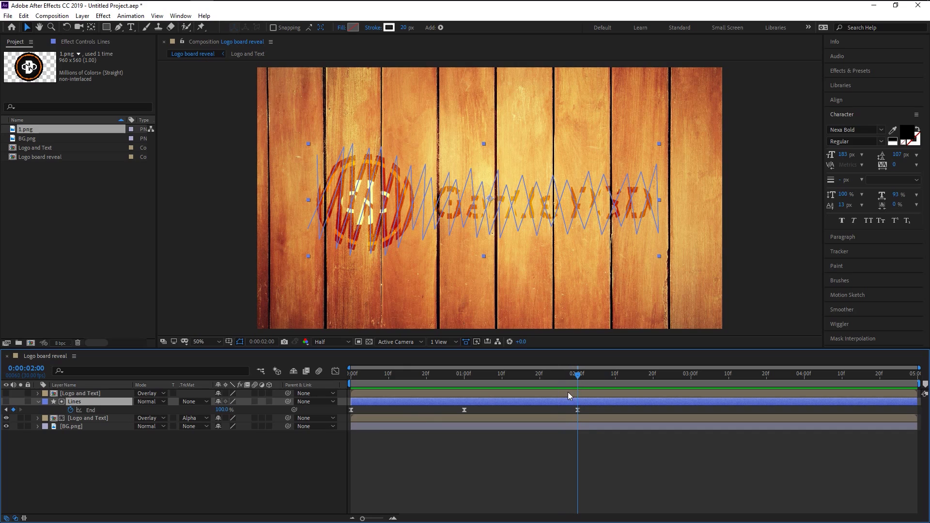
click(566, 394)
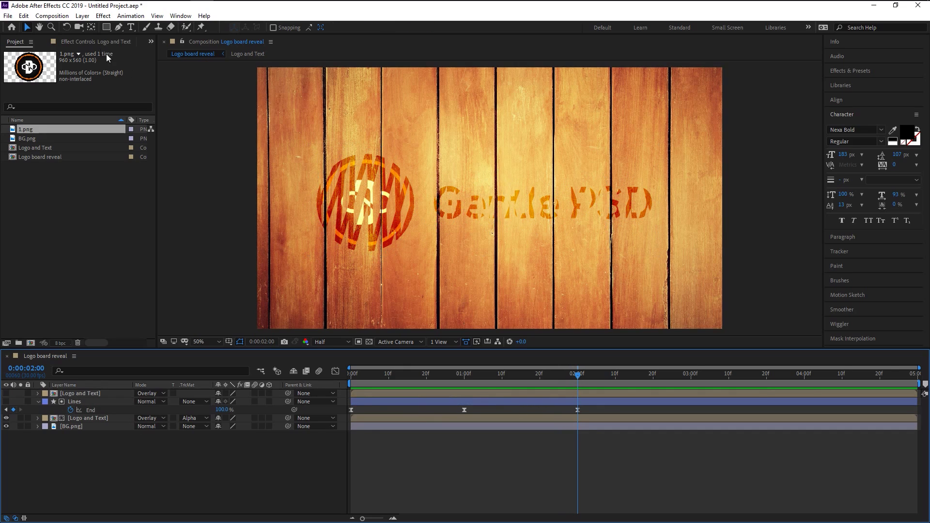
click(106, 27)
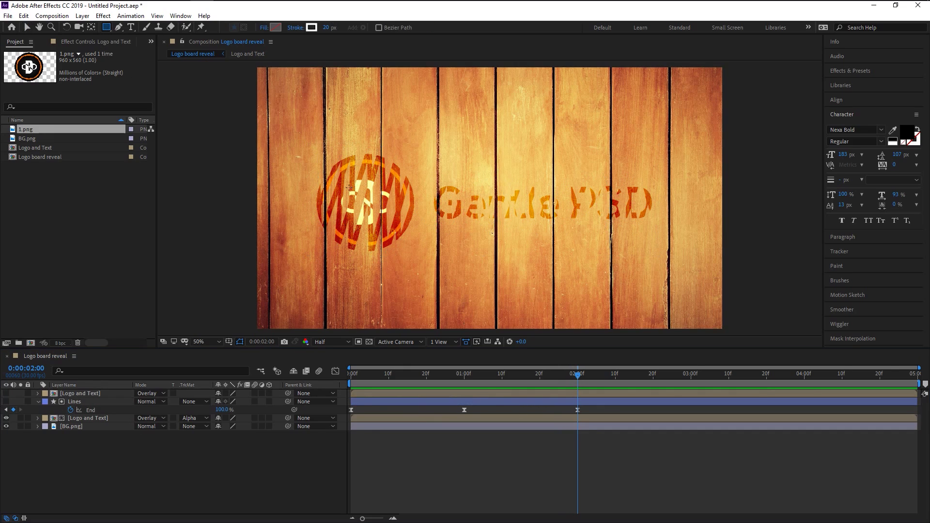
mouse_move(305, 146)
mouse_down()
mouse_move(396, 219)
mouse_move(689, 252)
mouse_move(659, 256)
mouse_up()
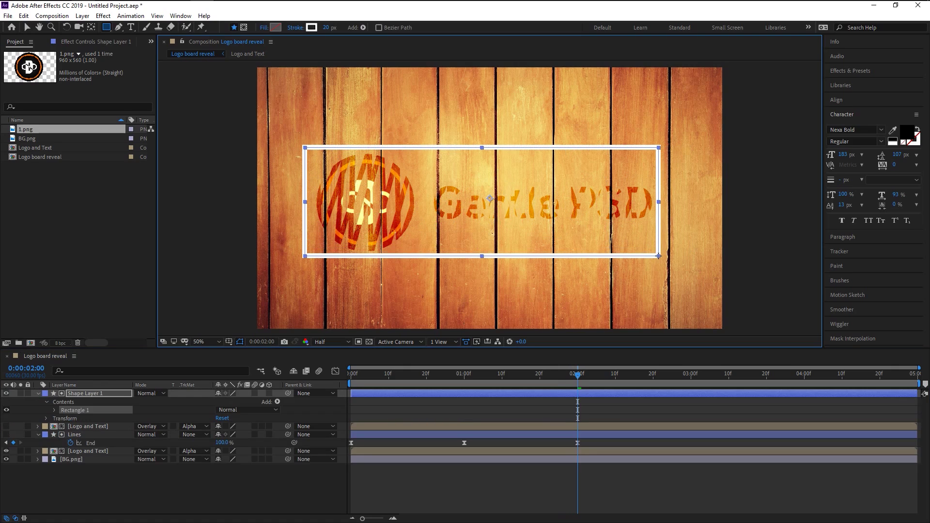
Remove the rectangle's stroke, give it a solid white FFFFFF fill, and collapse the shape layer.
alt+click(312, 27)
alt+click(311, 28)
alt+click(313, 31)
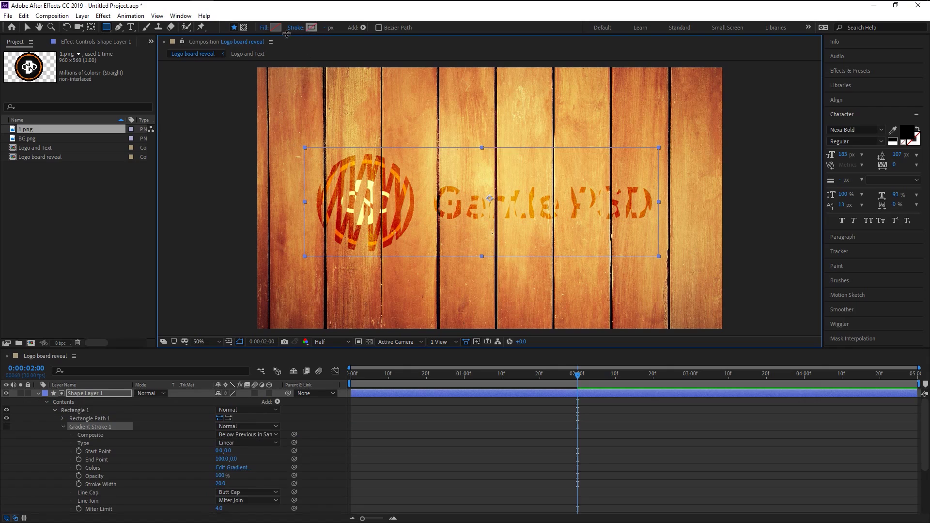
click(276, 28)
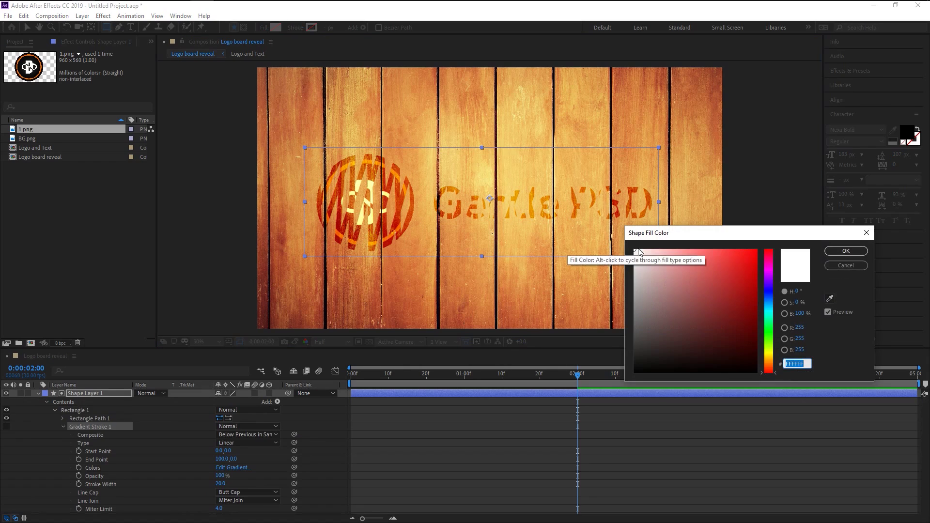
click(829, 252)
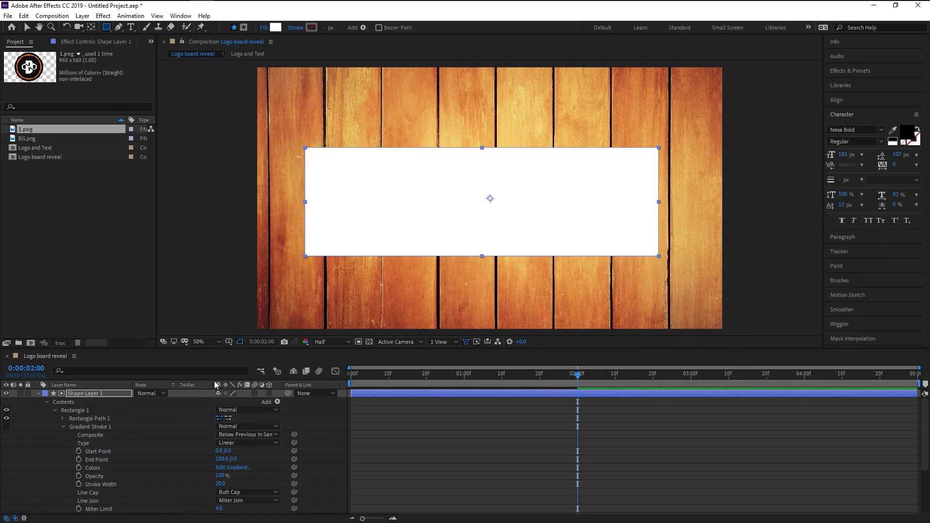
click(40, 394)
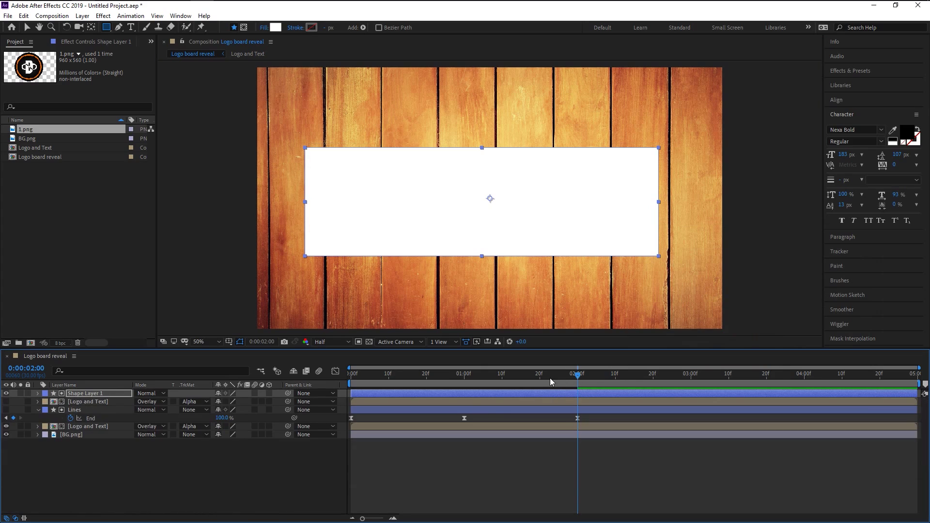
Animate the rectangle's Position with keyframes at 0:00:01:10 with X 2421 and at 0:00:02:10 with X 975.
drag(544, 375, 503, 379)
key(p)
click(63, 402)
drag(221, 401, 927, 409)
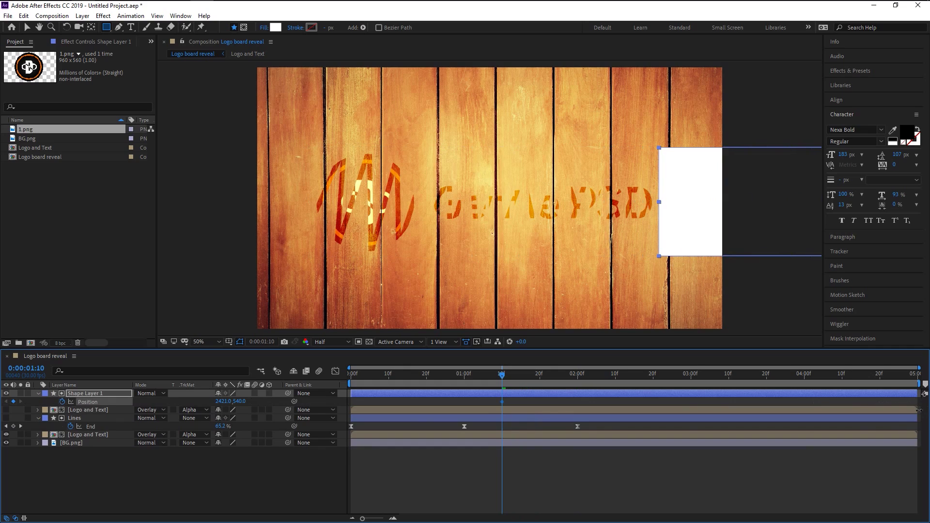
drag(505, 375, 616, 381)
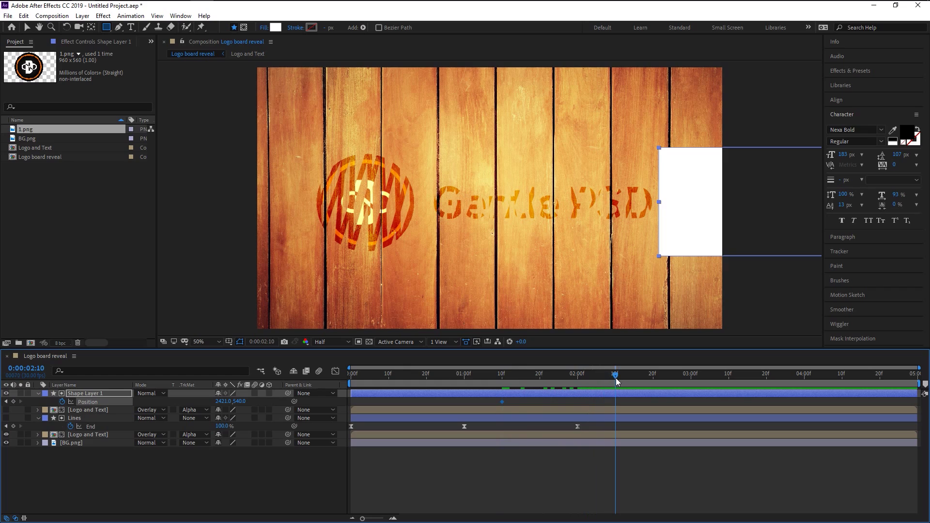
drag(220, 401, 173, 402)
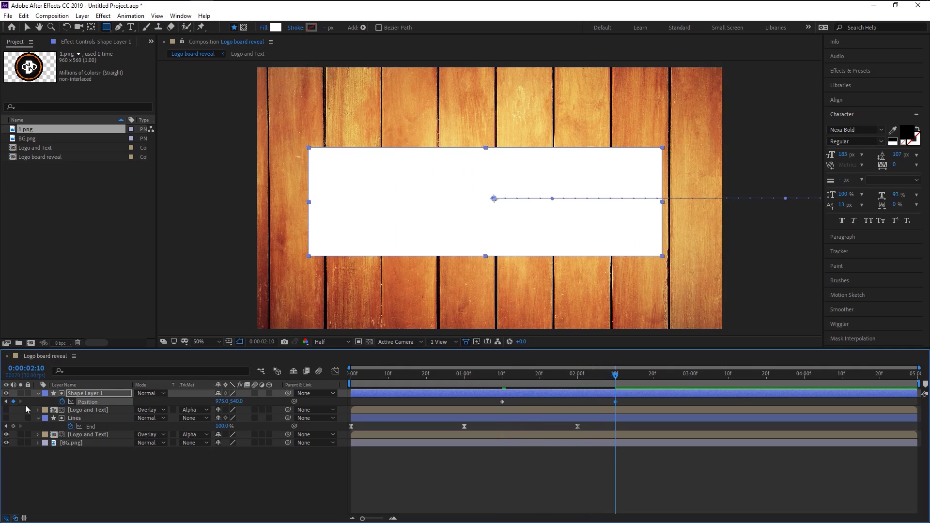
Apply Easy Ease to both Position keyframes of the rectangle and rename its layer "Box matte".
drag(631, 401, 482, 402)
click(38, 394)
key(Return)
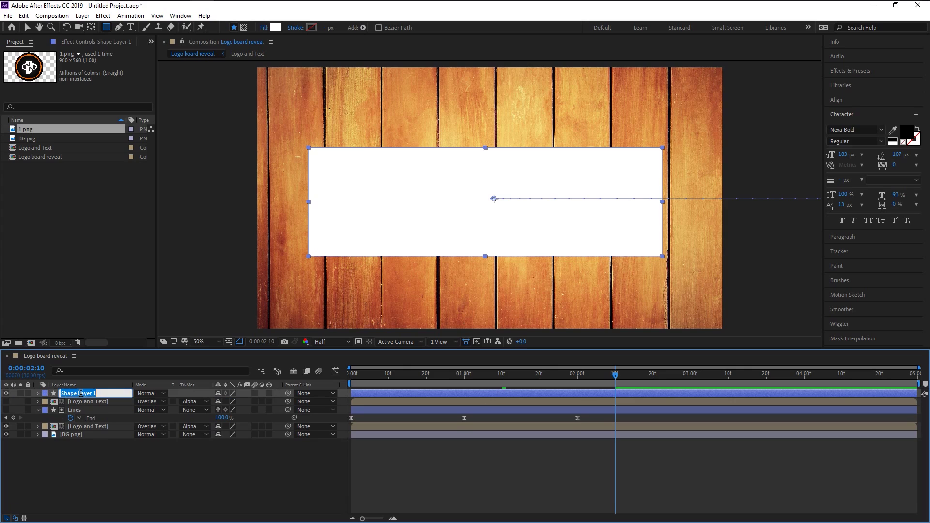
text(Box matte)
key(Return)
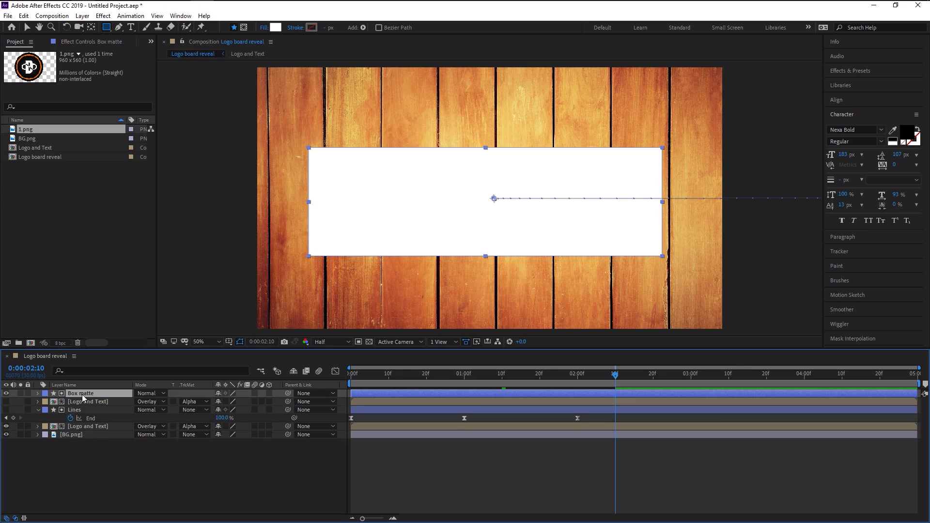
Hide the Box matte layer, show the Logo and Text layer beneath it, and check that layer's Alpha track matte.
click(77, 402)
click(6, 393)
click(89, 393)
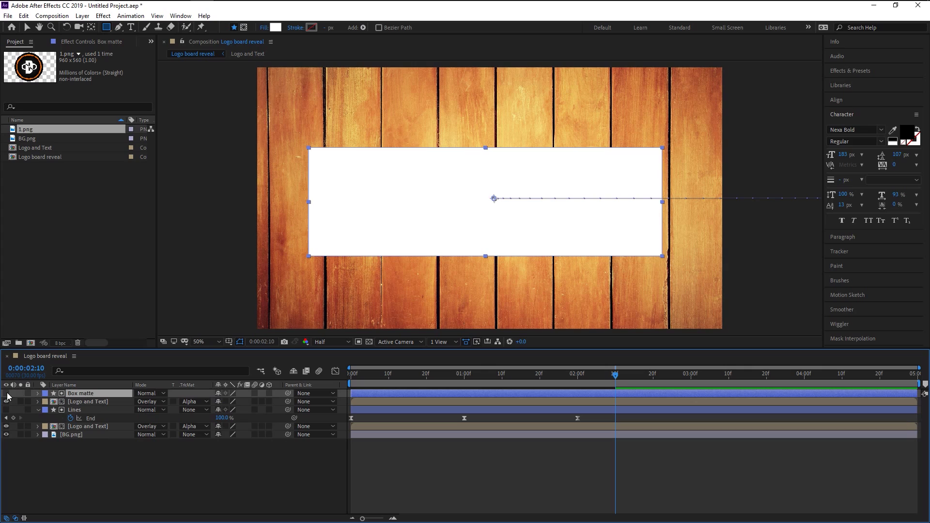
click(194, 401)
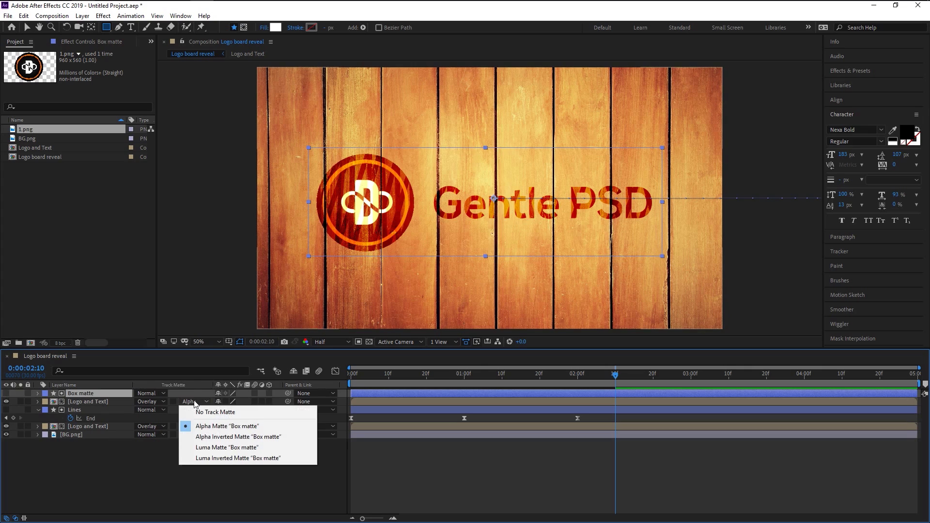
click(193, 394)
Preview the logo reveal animation from the start of the composition.
click(437, 378)
drag(437, 378, 306, 383)
key(space)
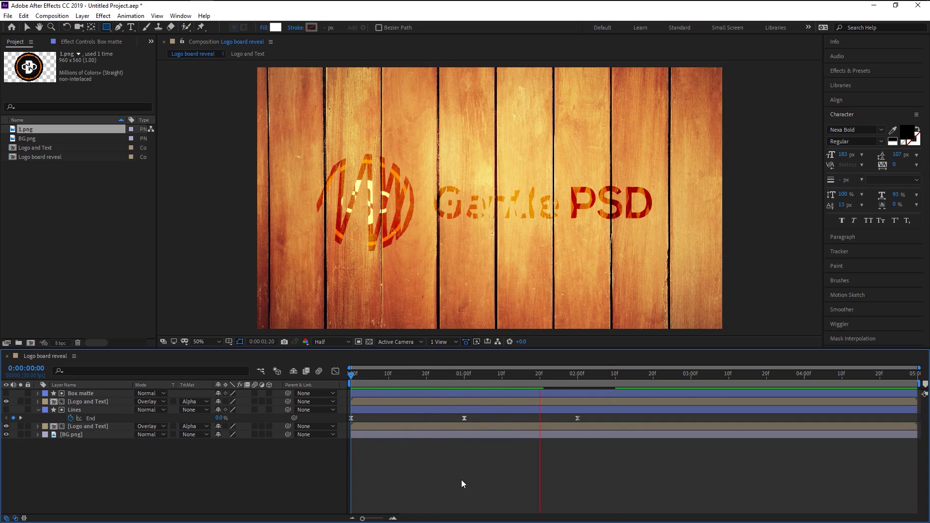
key(space)
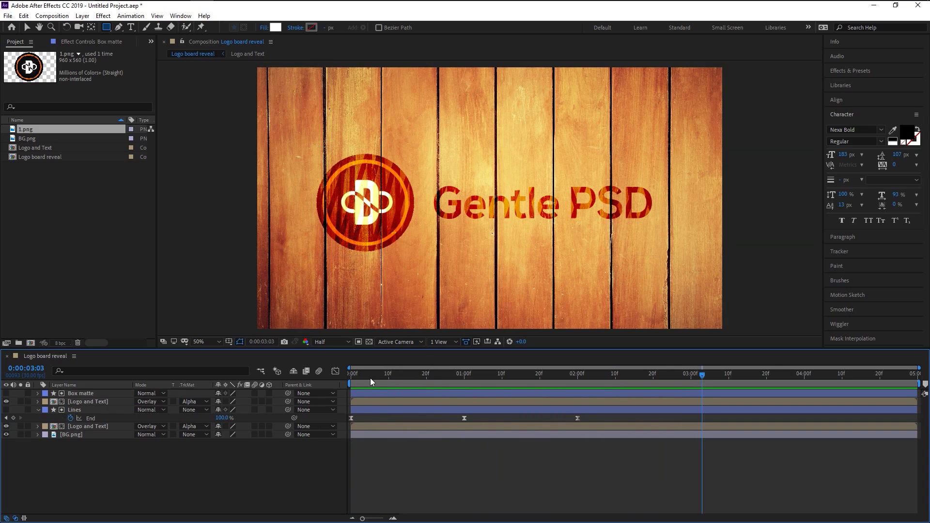
key(Home)
key(space)
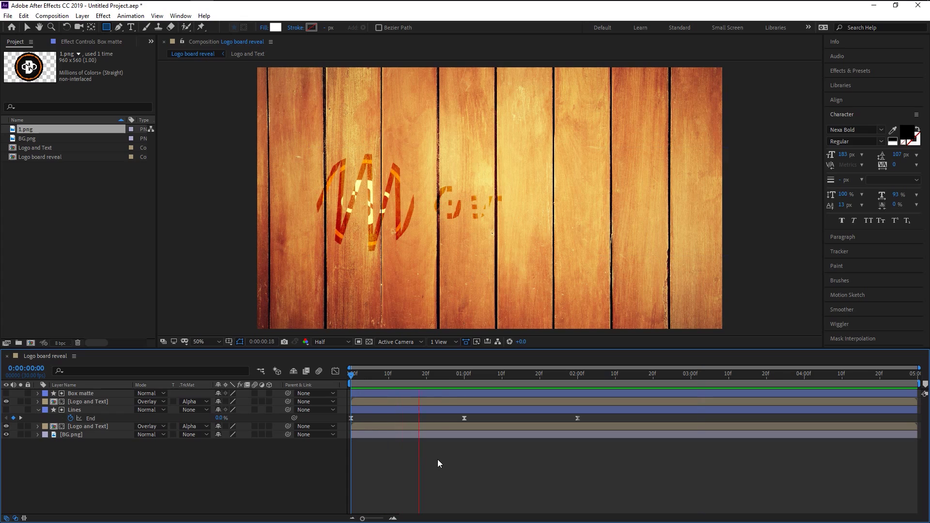
Duplicate the Logo and Text layer under Box matte, bring the copy to the top, and set its blending mode to Normal.
key(p)
click(92, 410)
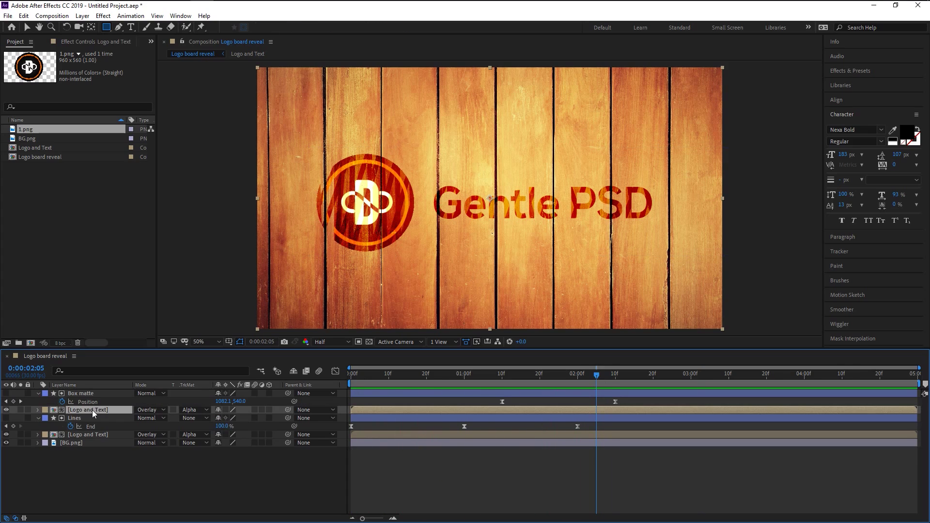
key(ctrl+d)
key(ctrl+shift+bracketright)
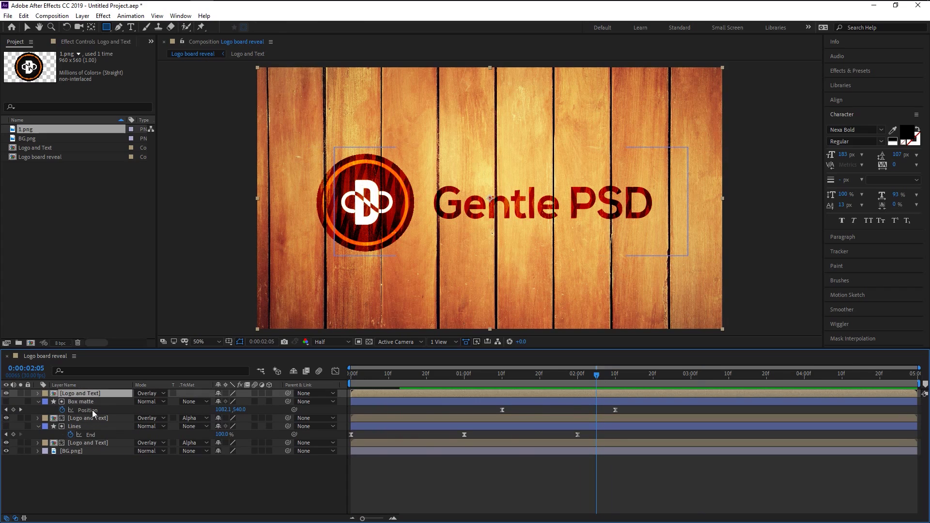
click(90, 395)
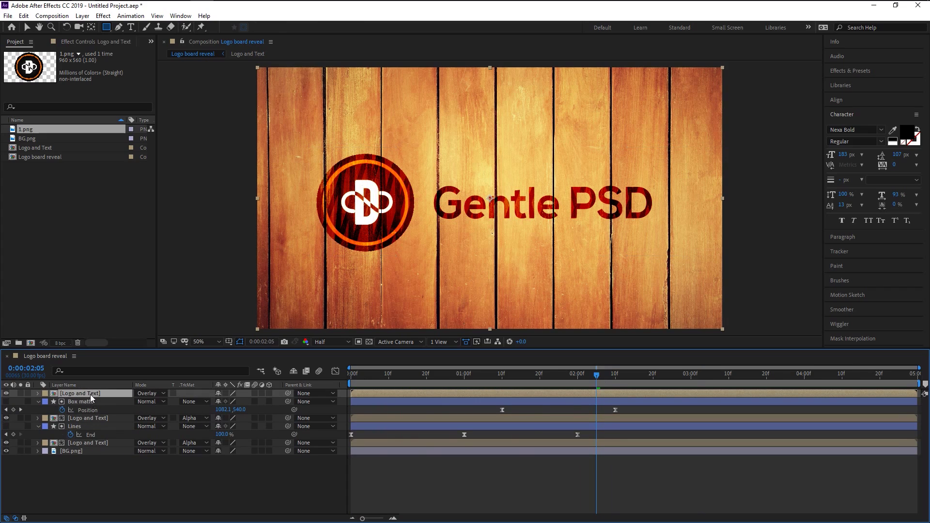
click(161, 394)
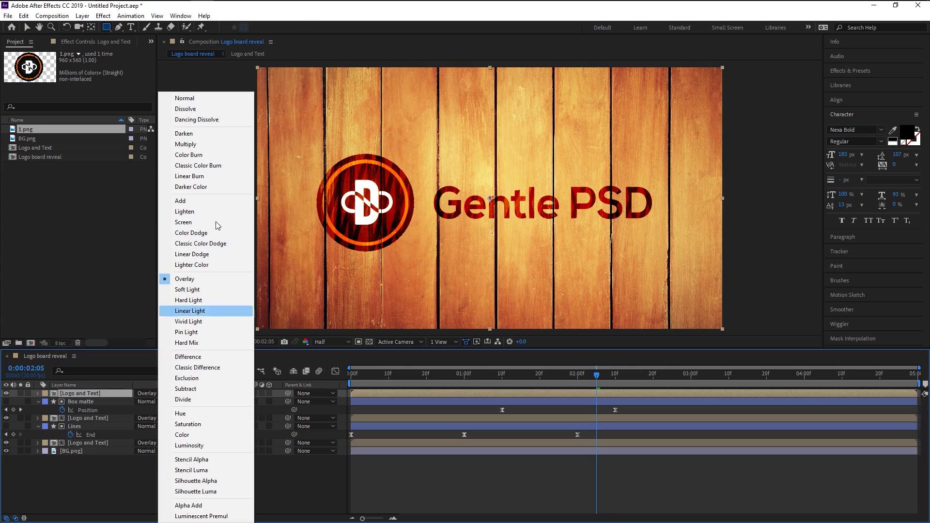
click(185, 98)
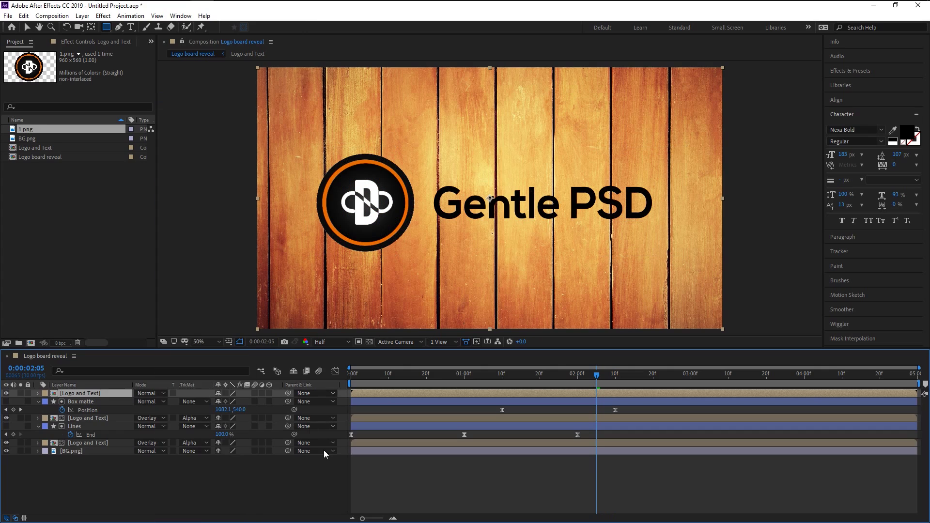
Duplicate the Lines layer and place the copy above the top Logo and Text layer as its Alpha track matte.
click(222, 434)
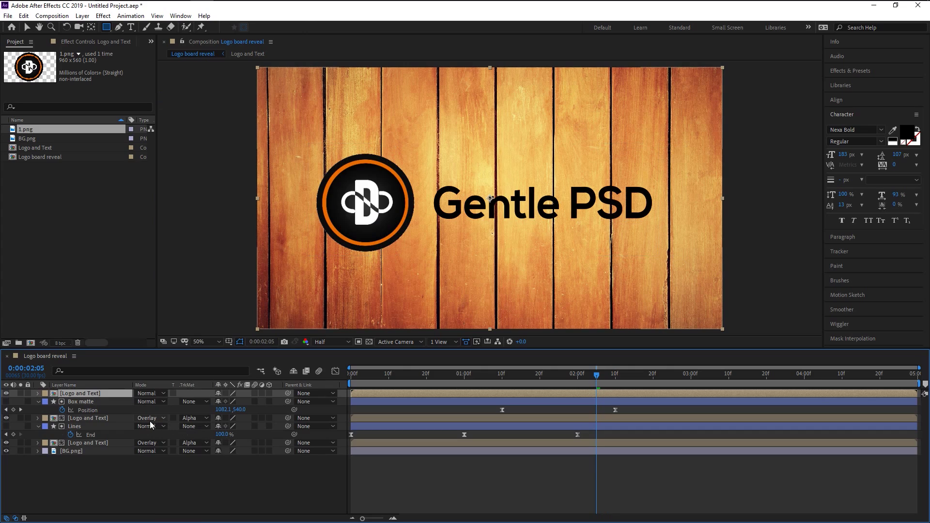
click(89, 428)
key(ctrl+d)
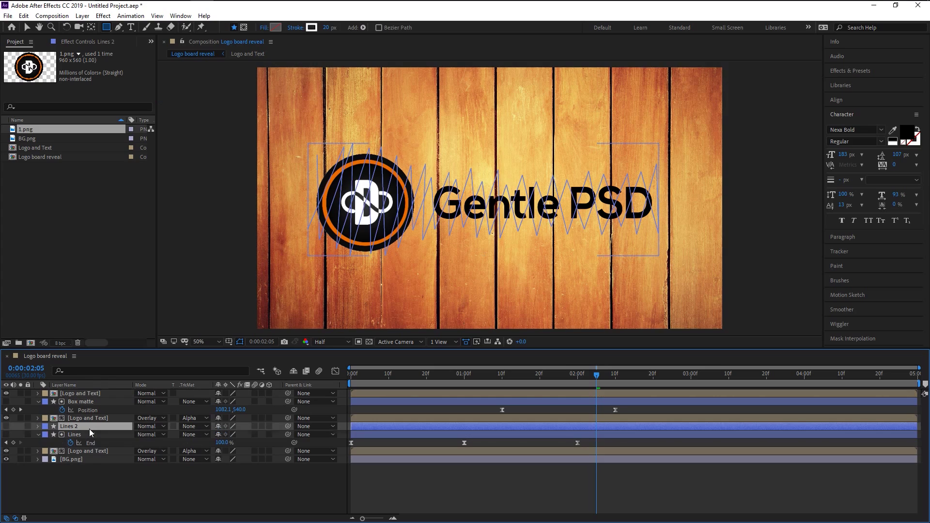
drag(81, 428, 88, 394)
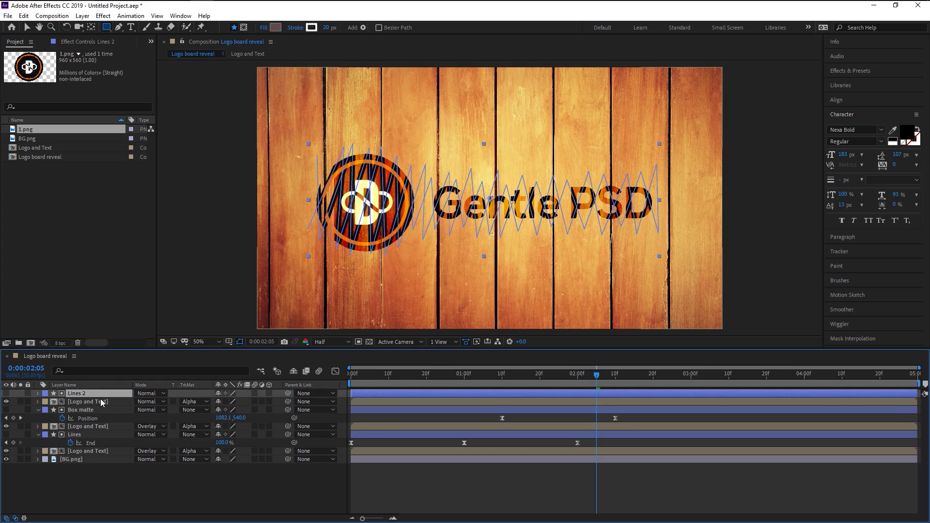
click(194, 402)
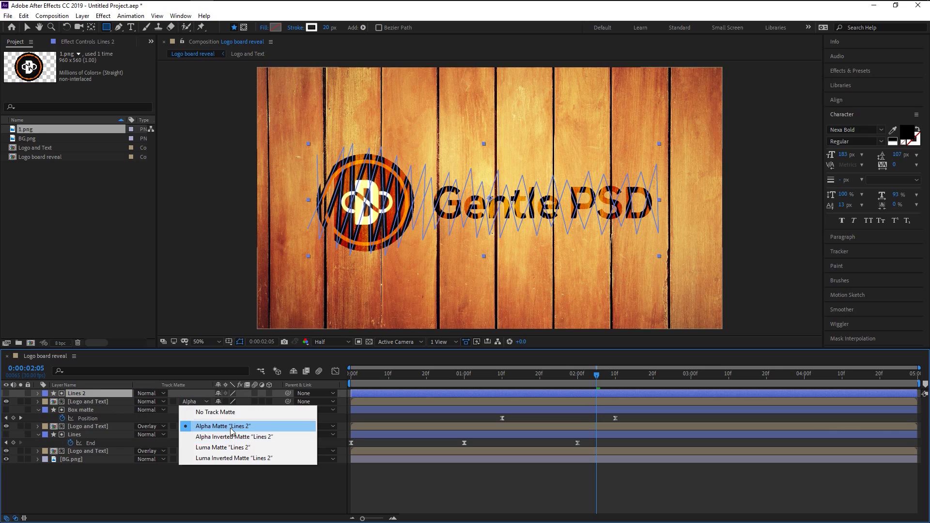
click(125, 401)
click(125, 401)
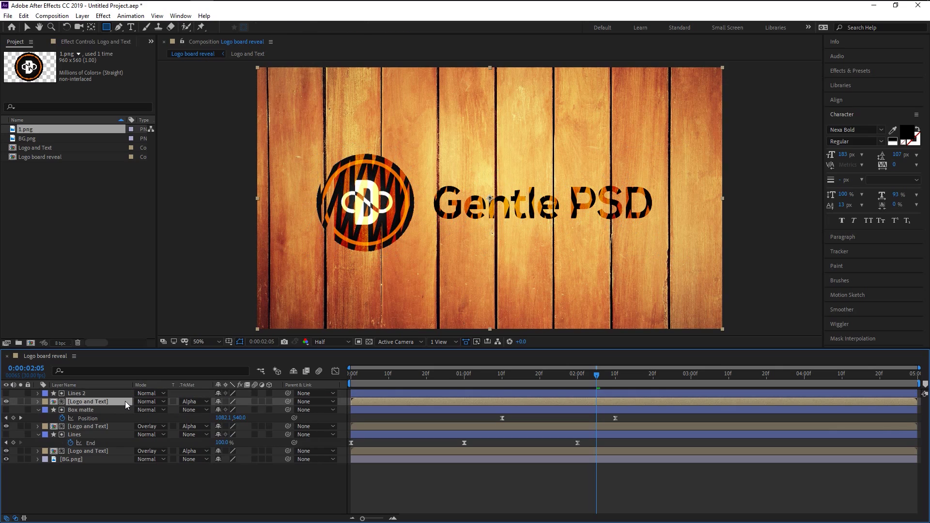
Shift the three End keyframes of Lines 2 so they run from 0:00:02:05 to 0:00:04:05.
click(87, 393)
key(u)
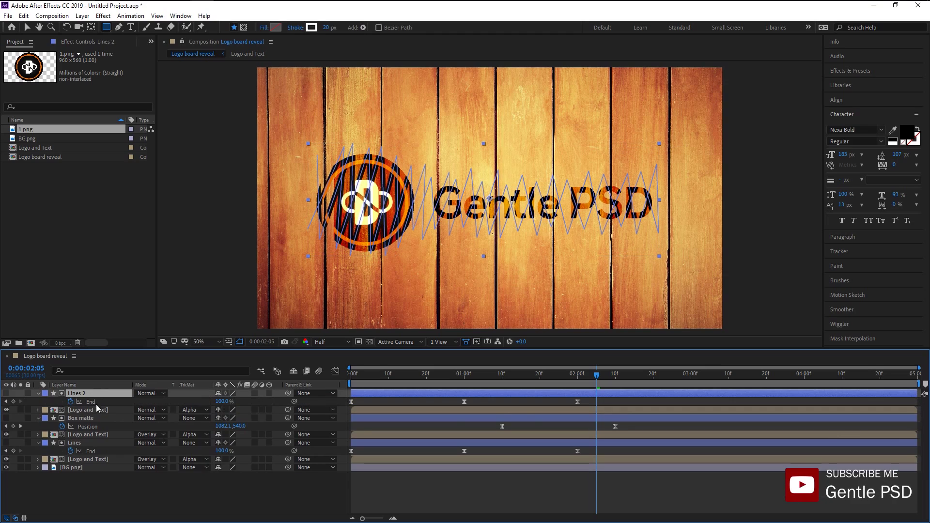
drag(596, 404, 826, 374)
click(644, 480)
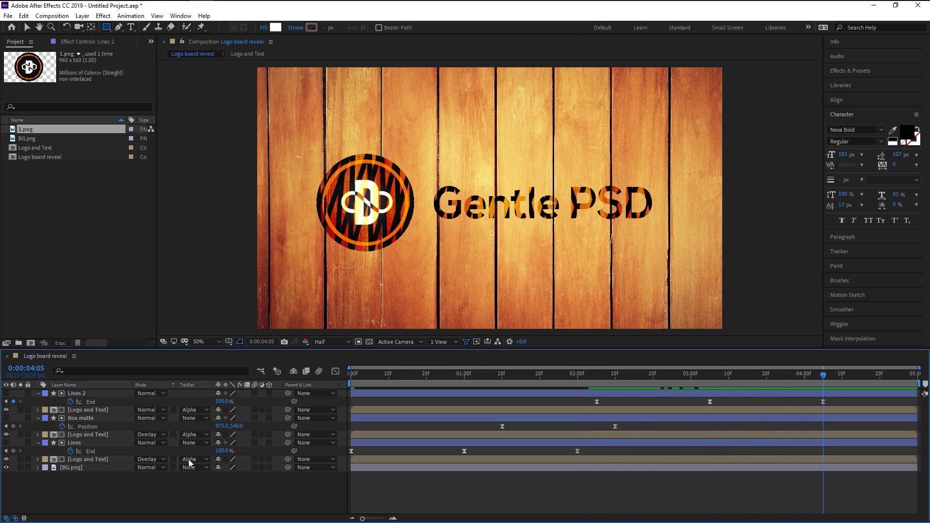
Duplicate the Normal-mode Logo and Text layer and bring the copy to the top of the layer stack.
click(98, 410)
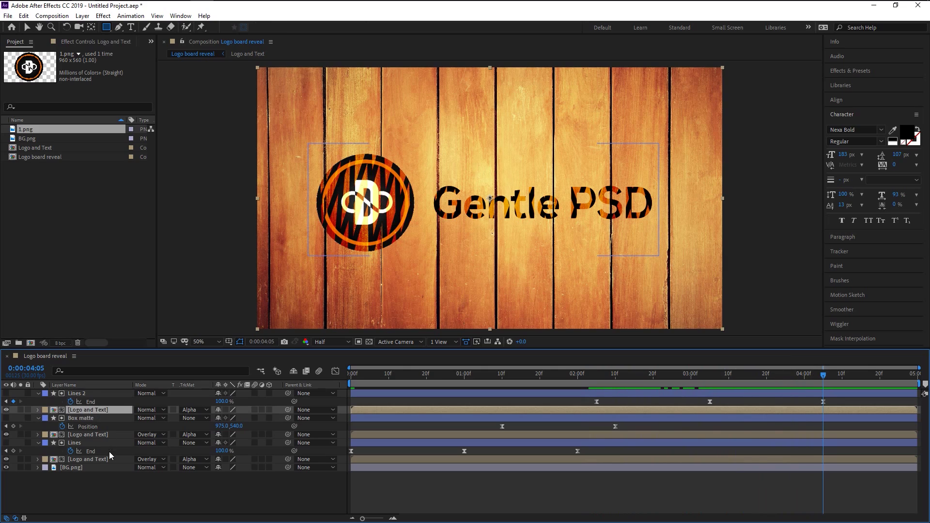
key(ctrl+d)
key(ctrl+shift+bracketright)
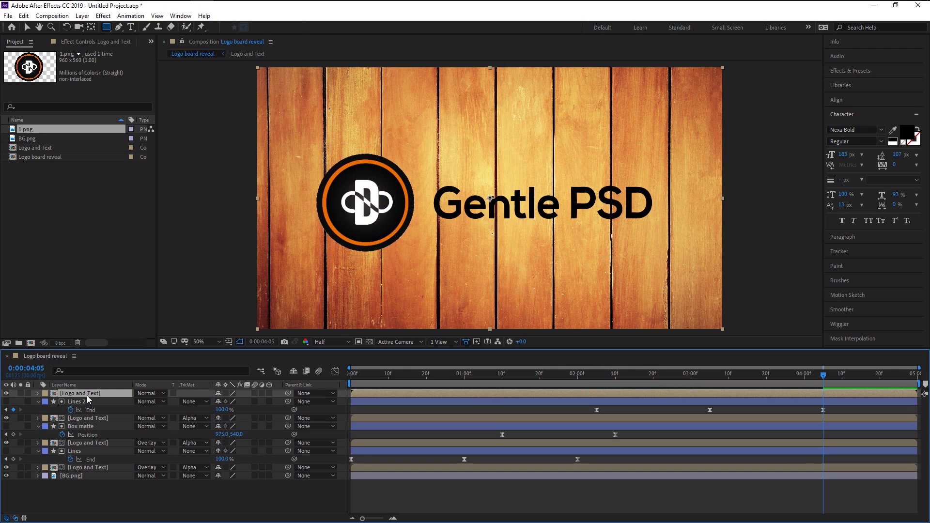
Set the current time to 0:00:04:00 and draw a white rectangle shape covering the logo and text.
key(Page_Up)
key(Page_Up)
key(Page_Up)
key(Page_Up)
key(Page_Up)
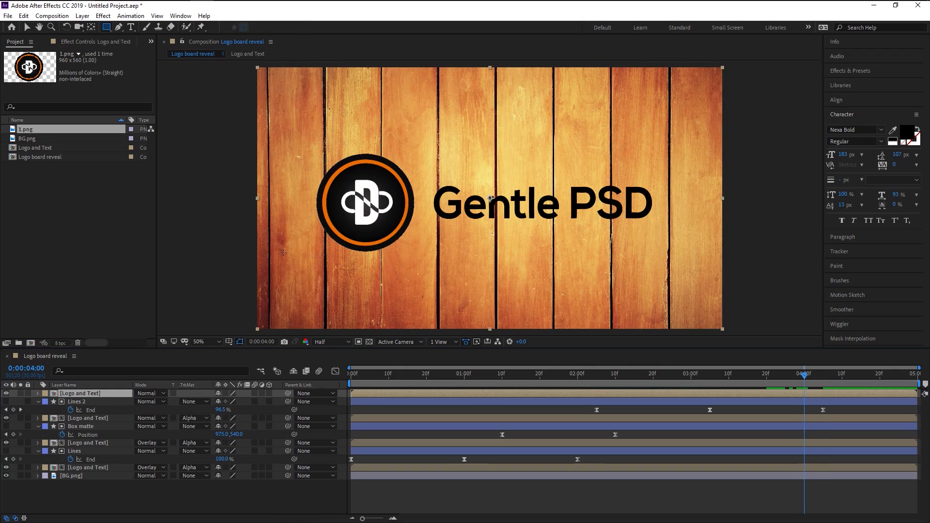
click(186, 502)
drag(298, 139, 661, 258)
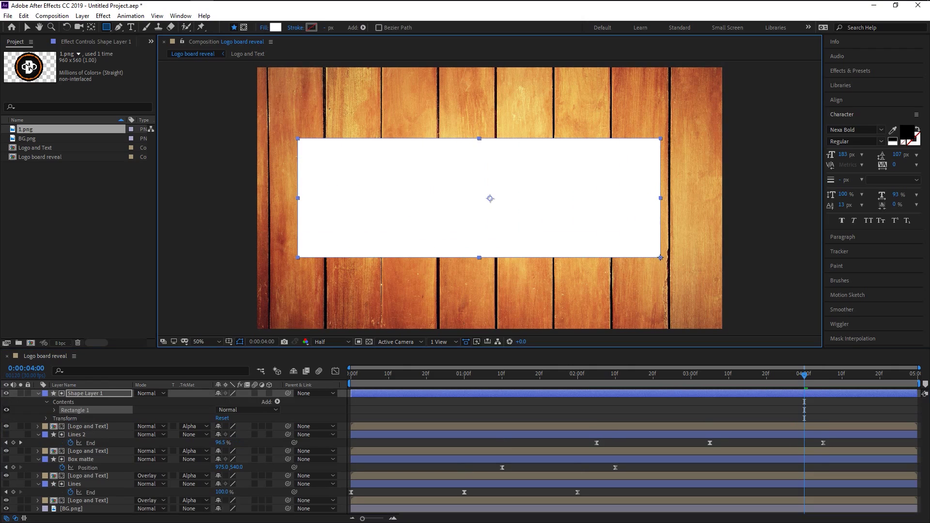
Rename the new rectangle shape layer to "box matte 2" and turn off its visibility.
click(40, 396)
key(Return)
text(box matte)
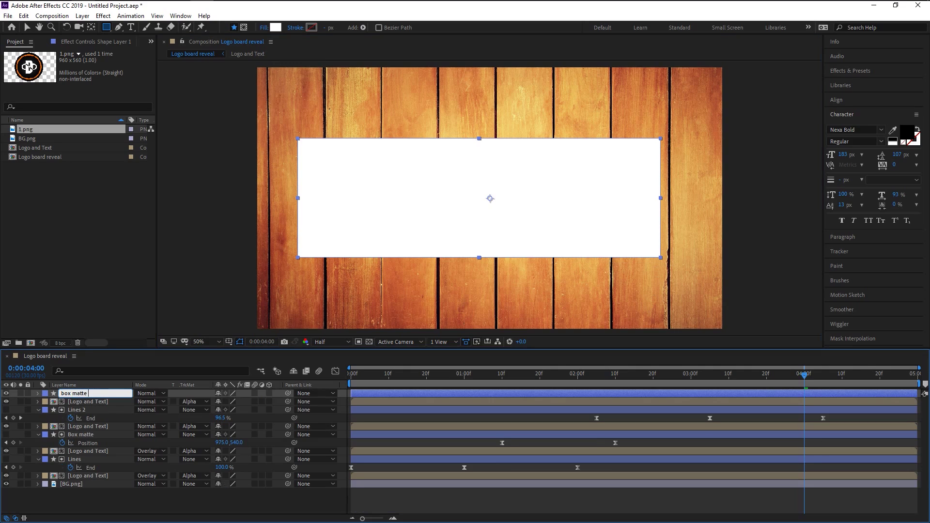
text( 2)
key(Return)
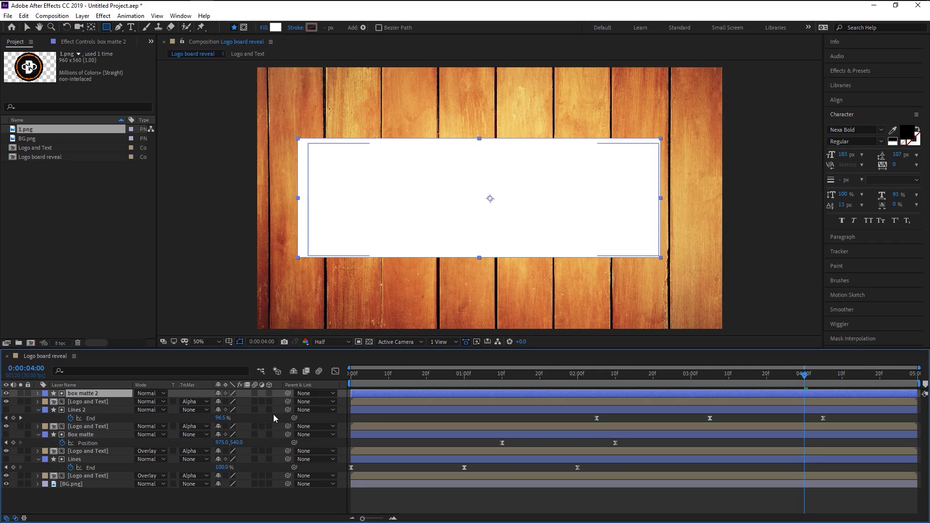
click(6, 394)
Keyframe box matte 2's Position at 2430, 540 on 0:00:04:00 and 985, 540 on 0:00:04:20, applying Easy Ease to both keyframes.
key(p)
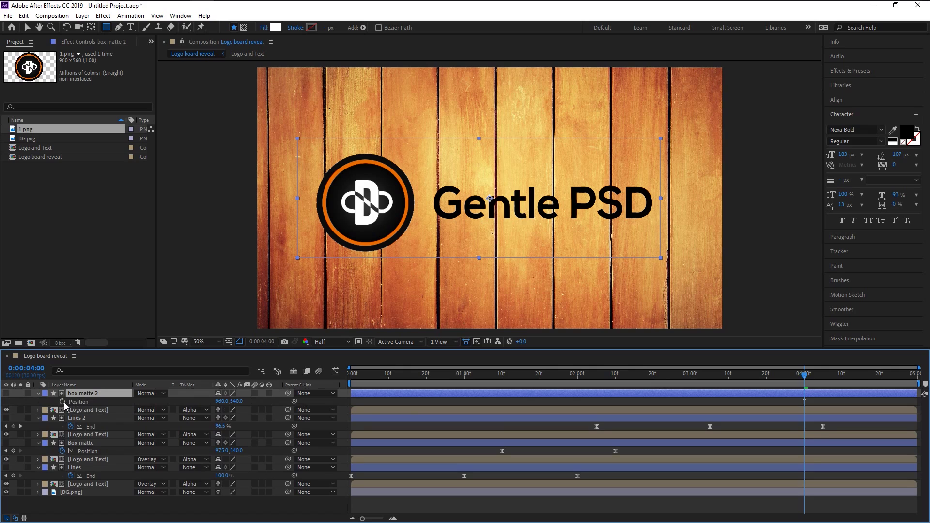
click(62, 402)
drag(222, 401, 296, 401)
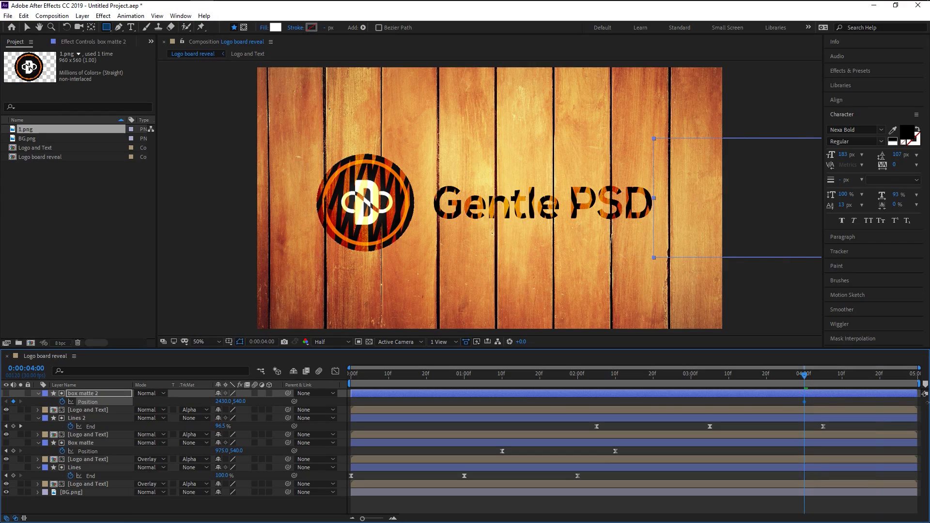
drag(813, 381, 881, 392)
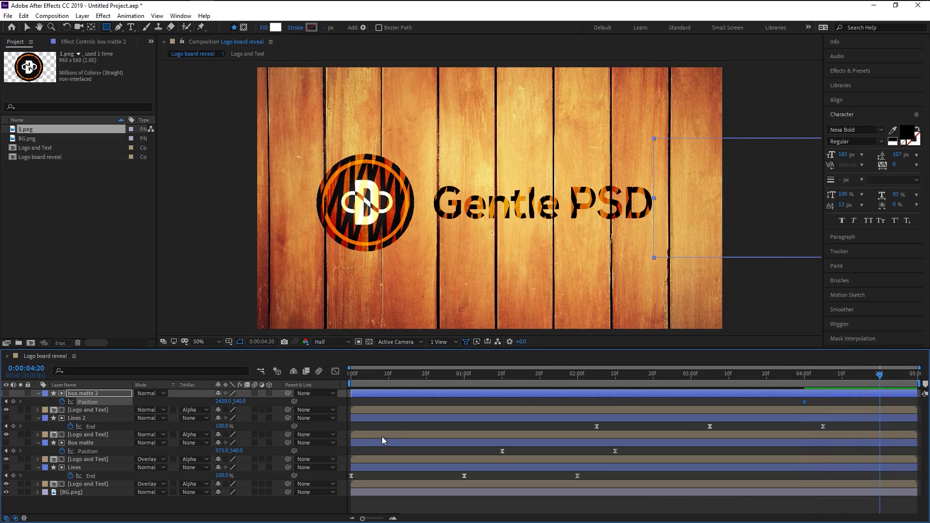
drag(224, 402, 153, 401)
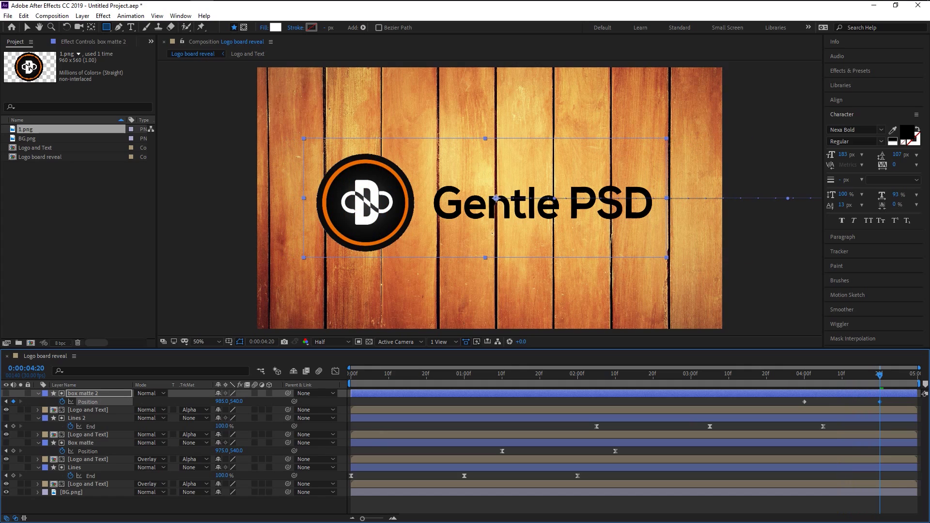
drag(901, 404, 790, 401)
key(F9)
Collapse the expanded layers and reveal the keyframed properties of all layers.
click(38, 394)
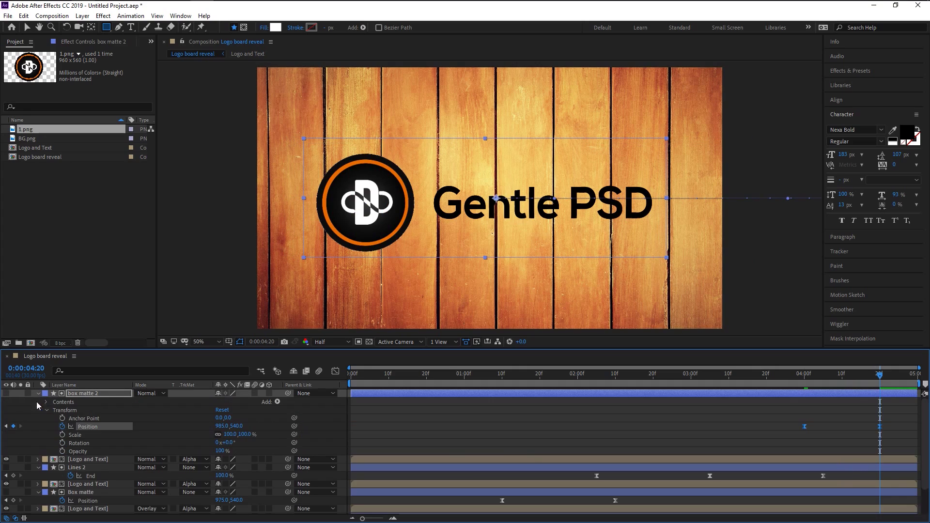
click(38, 410)
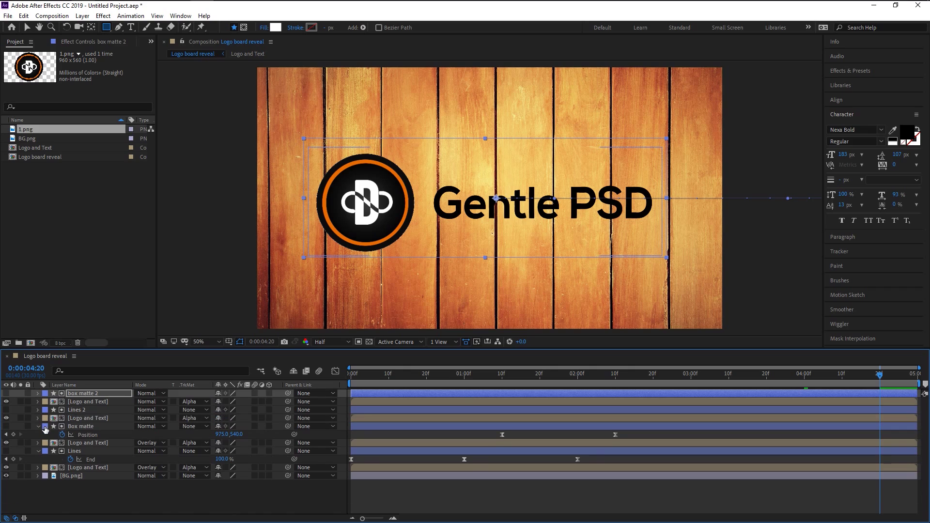
click(39, 427)
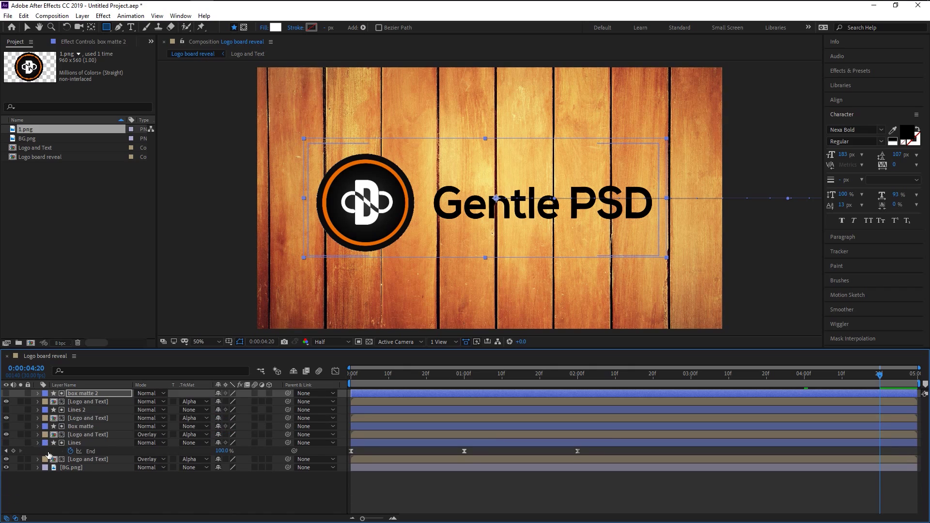
click(38, 443)
drag(70, 483, 117, 400)
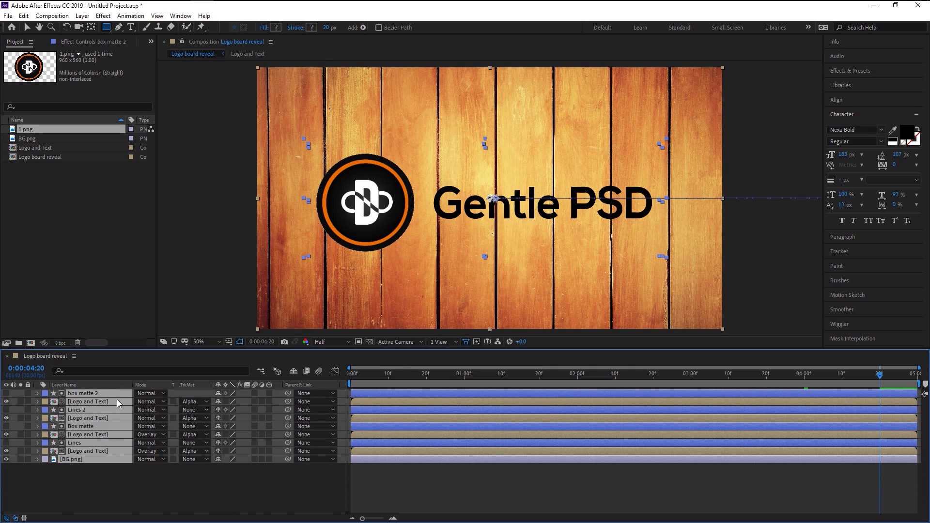
key(u)
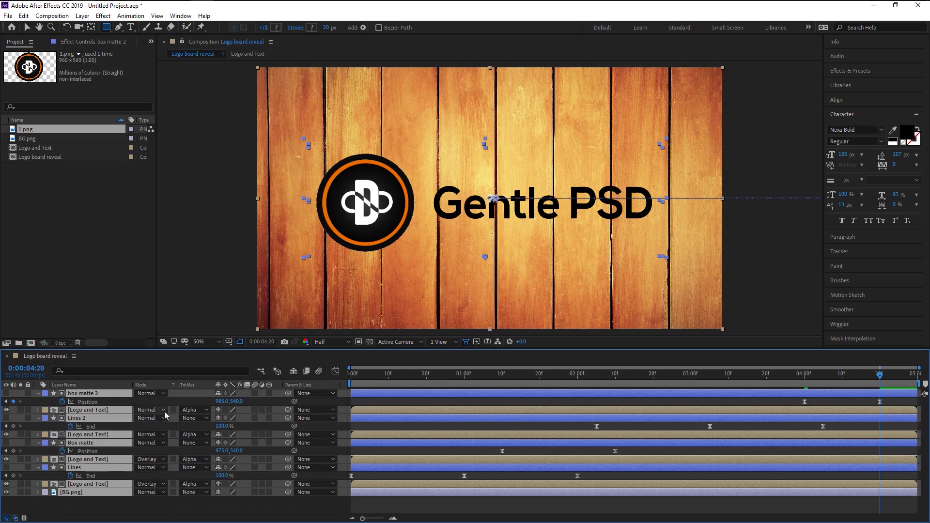
click(555, 511)
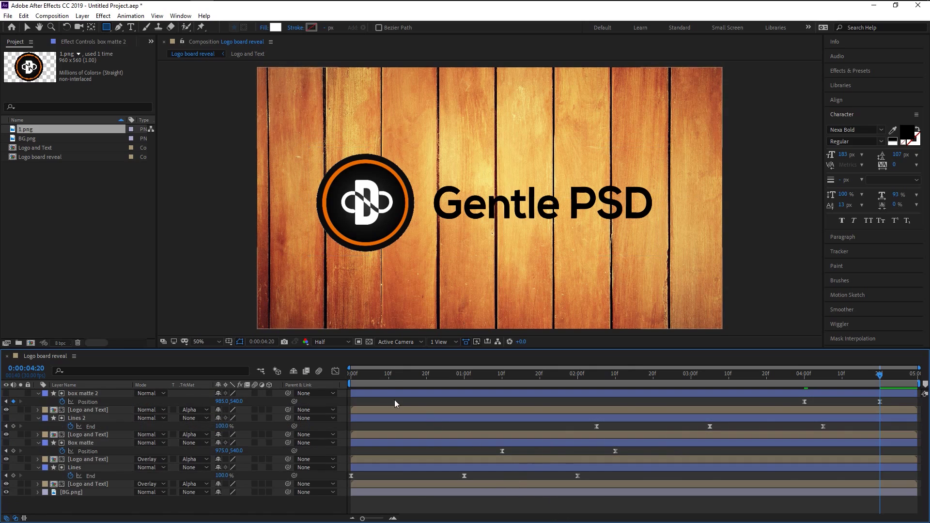
Preview the full logo reveal from the start and scrub to the box matte 2 movement.
drag(368, 377, 255, 377)
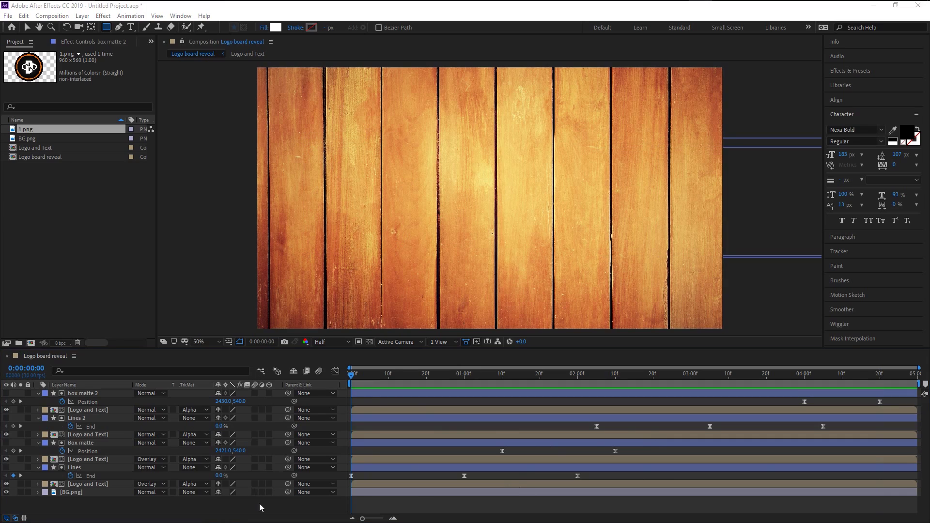
click(242, 501)
key(space)
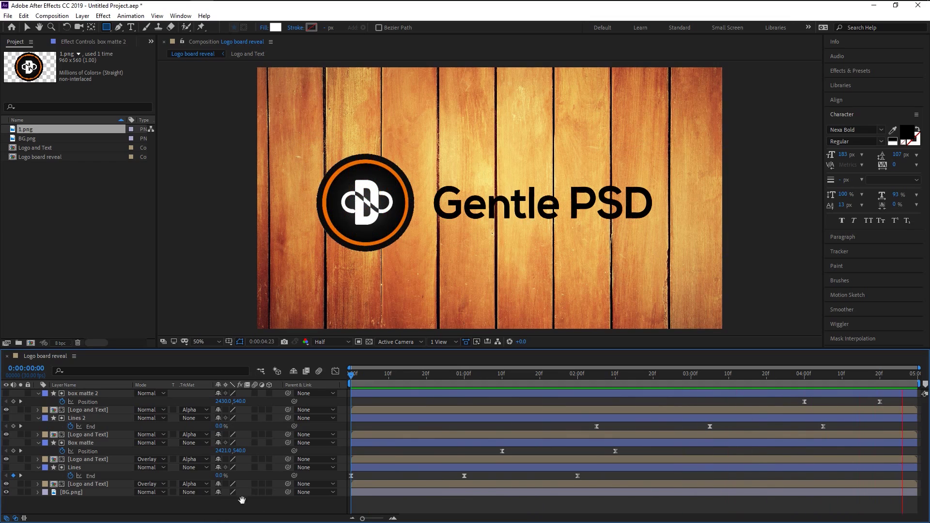
drag(542, 383, 830, 380)
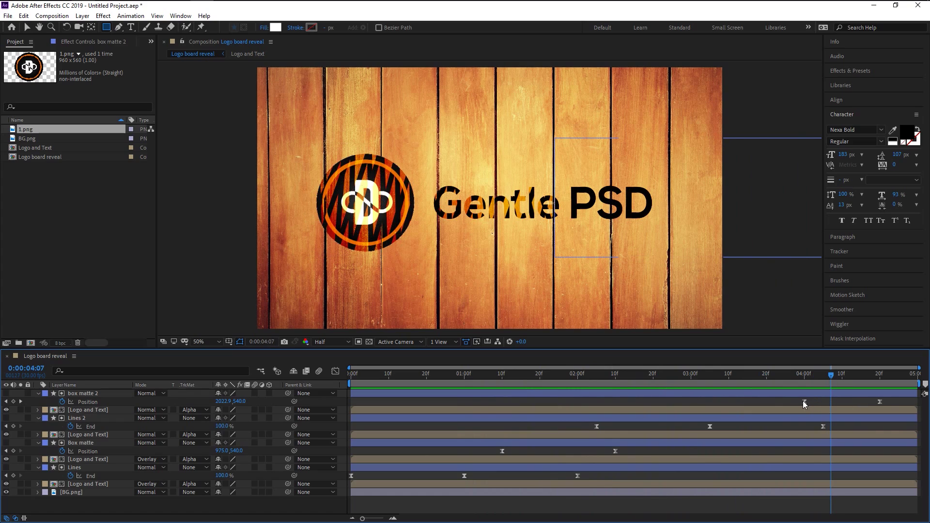
Shift box matte 2's two Position keyframes earlier, to 0:00:03:20 and 0:00:04:10.
drag(803, 401, 762, 406)
click(764, 375)
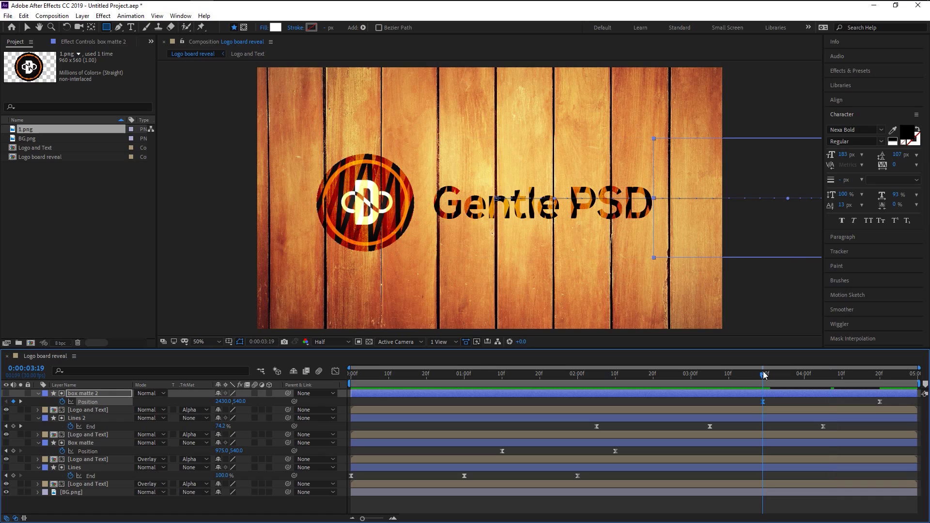
drag(880, 402, 842, 408)
drag(841, 375, 766, 401)
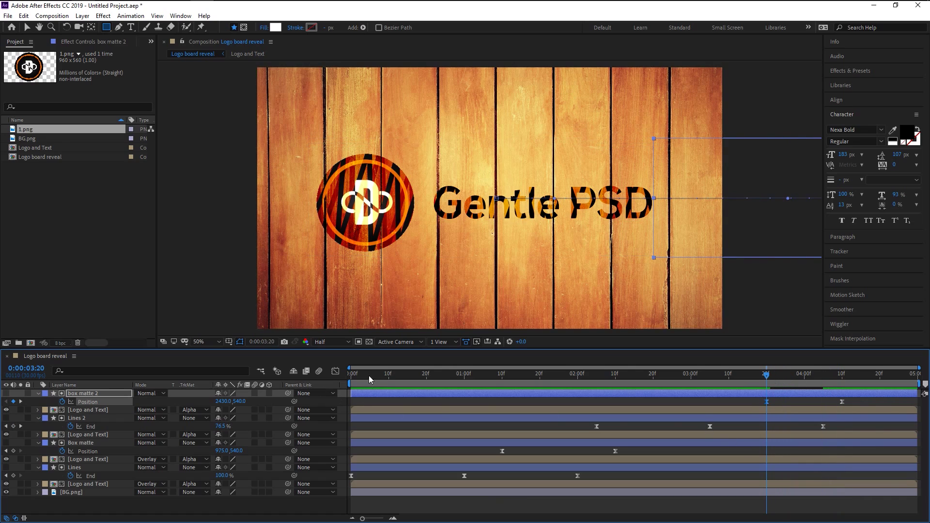
Play the retimed logo reveal from the first frame to check the second box matte's timing.
drag(368, 376, 278, 405)
key(space)
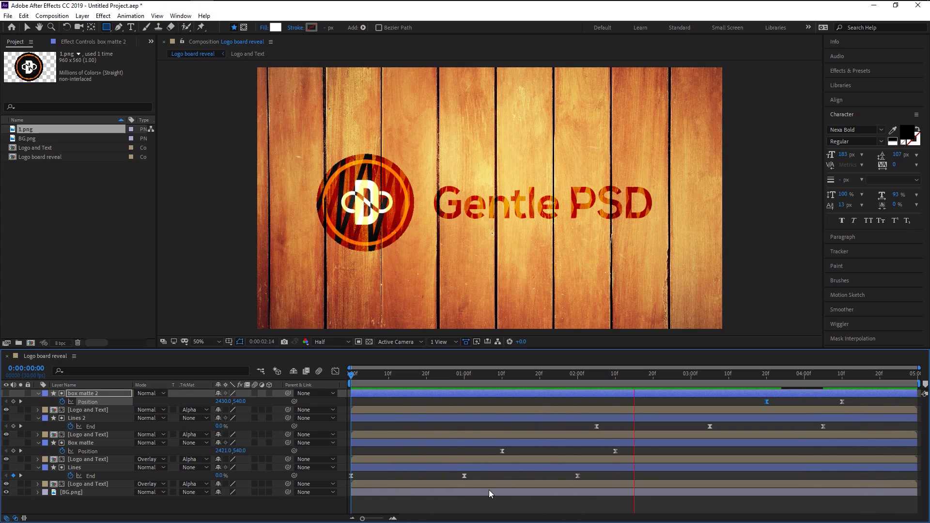
key(space)
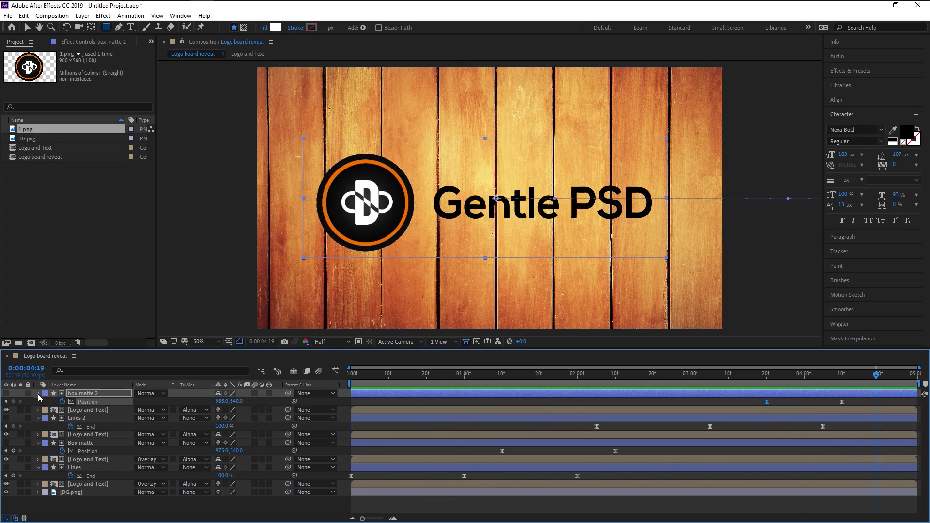
Pre-compose all layers, including the wooden background, into a new composition named "Logo Reveal", moving all attributes into it.
key(u)
drag(80, 482, 119, 393)
right_click(116, 425)
click(143, 385)
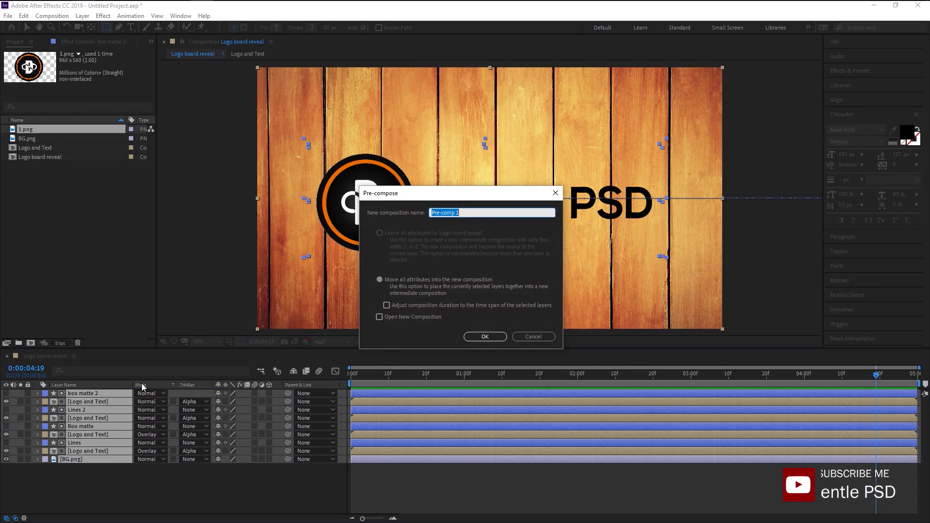
text(Logo Reveal)
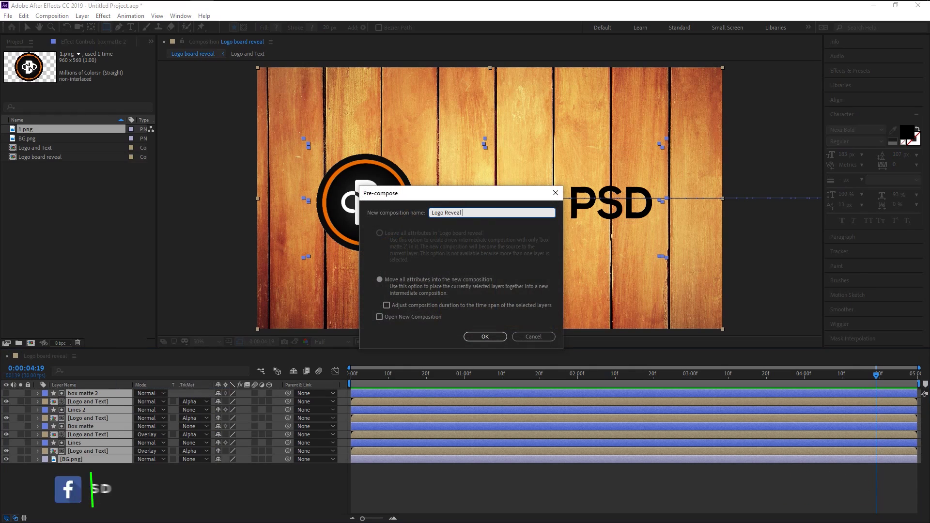
key(Return)
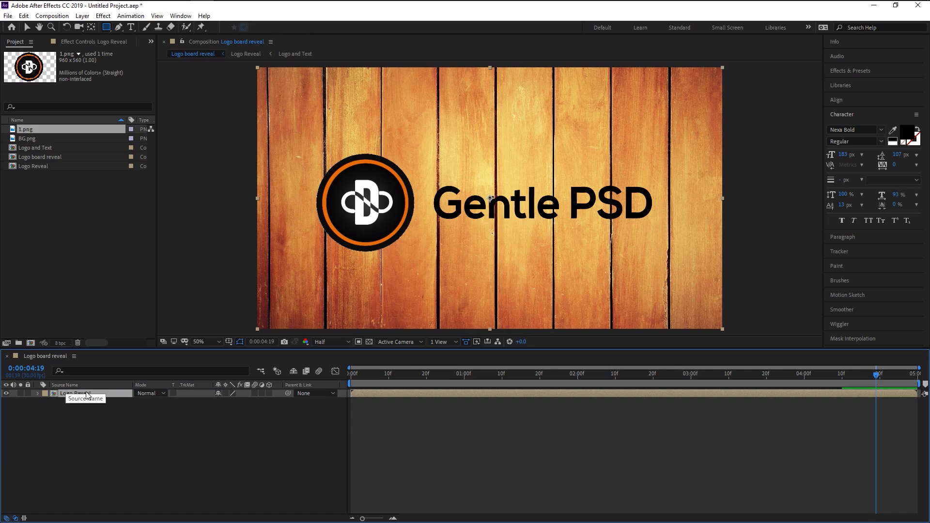
Add a two-node camera with the 50mm preset to the Logo board reveal composition.
click(141, 419)
right_click(141, 419)
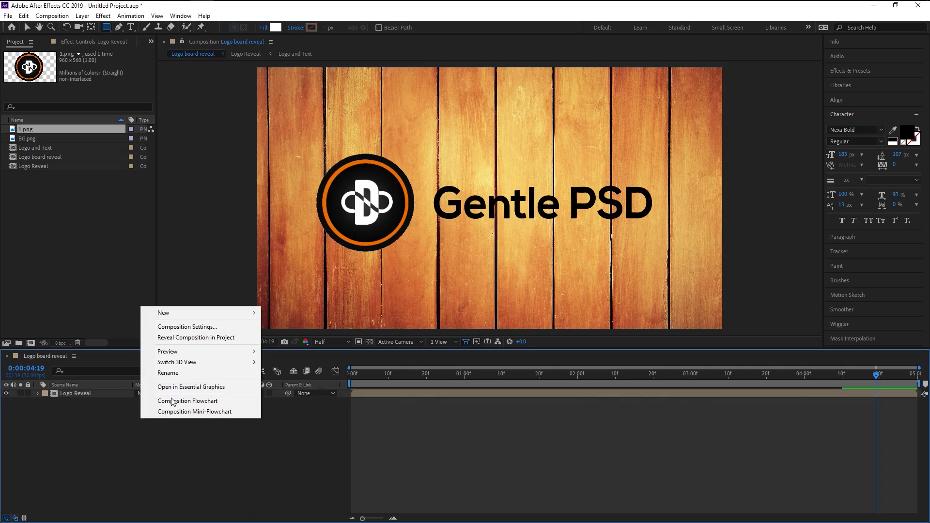
mouse_move(191, 315)
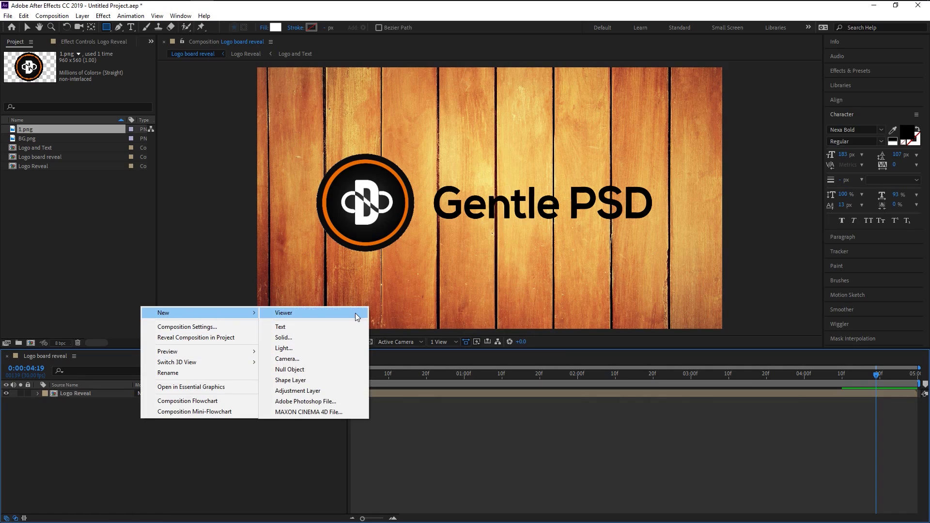
click(344, 360)
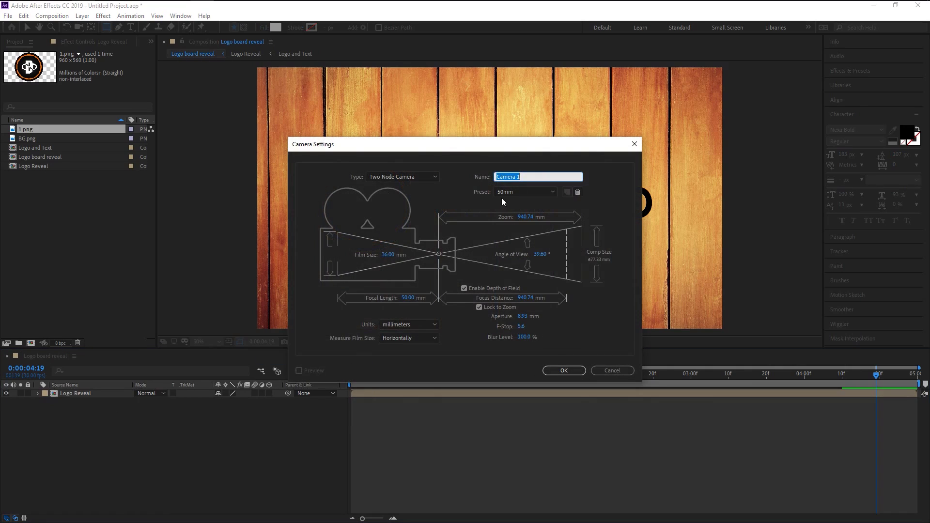
click(502, 191)
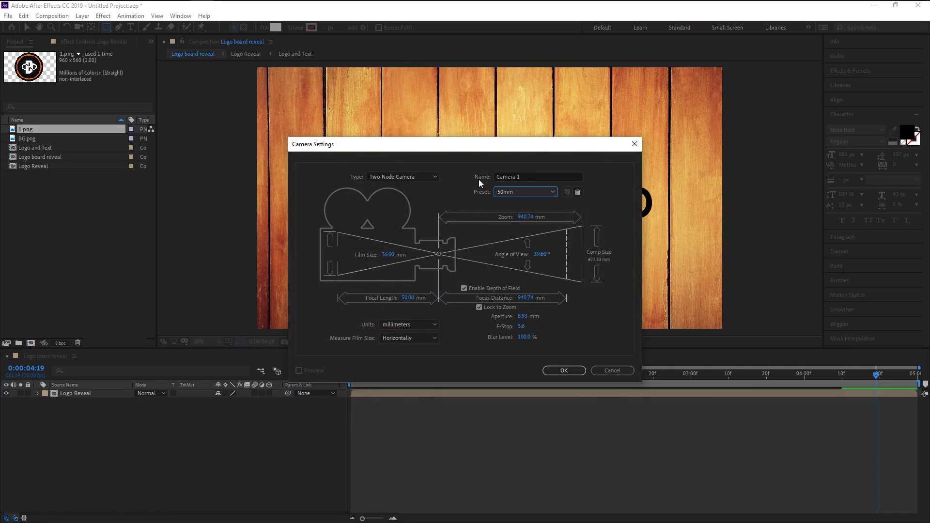
click(565, 370)
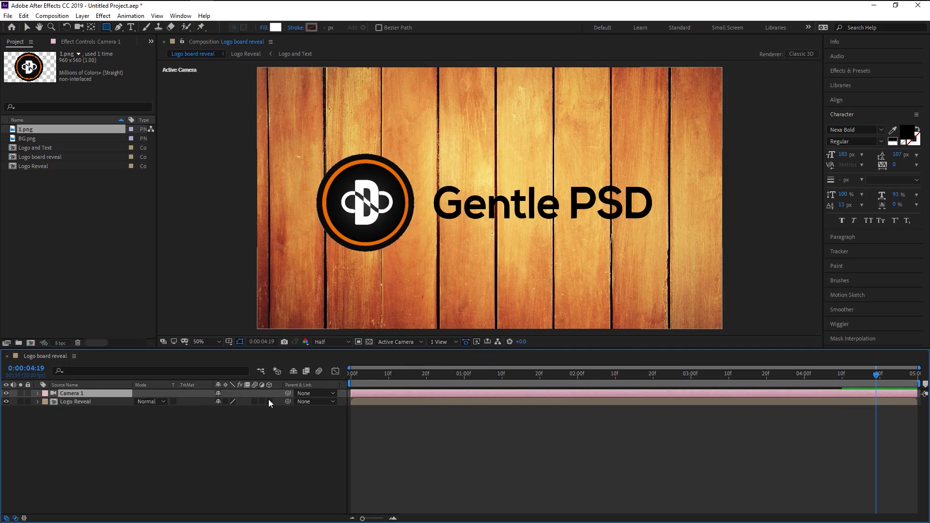
Make the Logo Reveal layer and every layer inside its composition 3D, and return to the Logo board reveal composition.
double_click(56, 400)
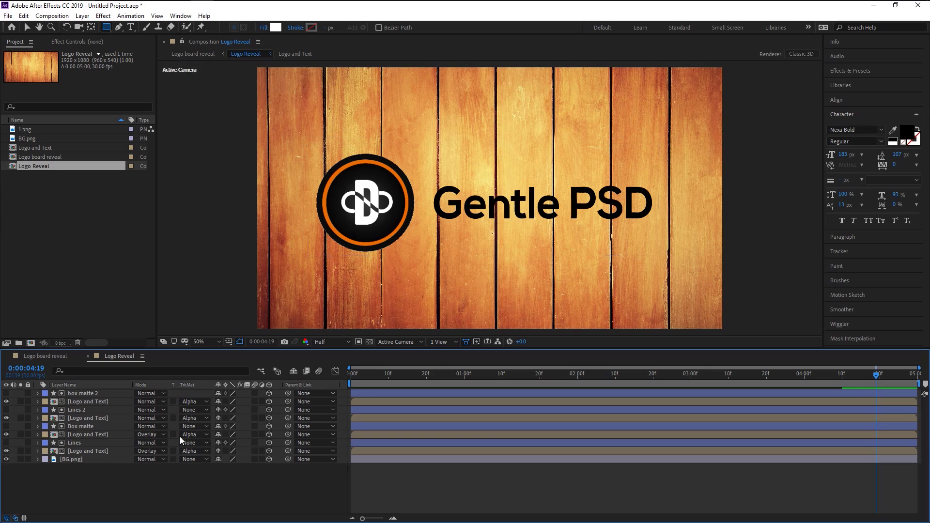
click(56, 358)
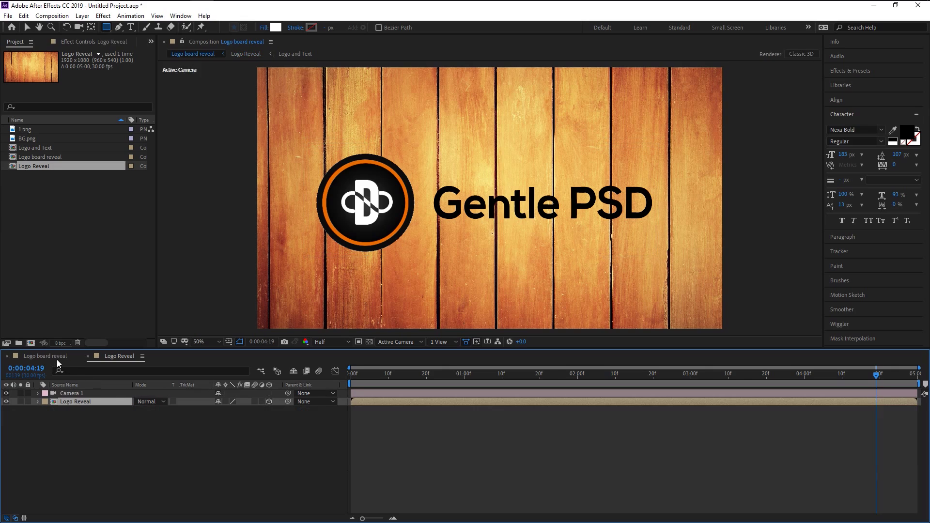
Expand the Transform properties of the Camera 1 layer.
click(86, 394)
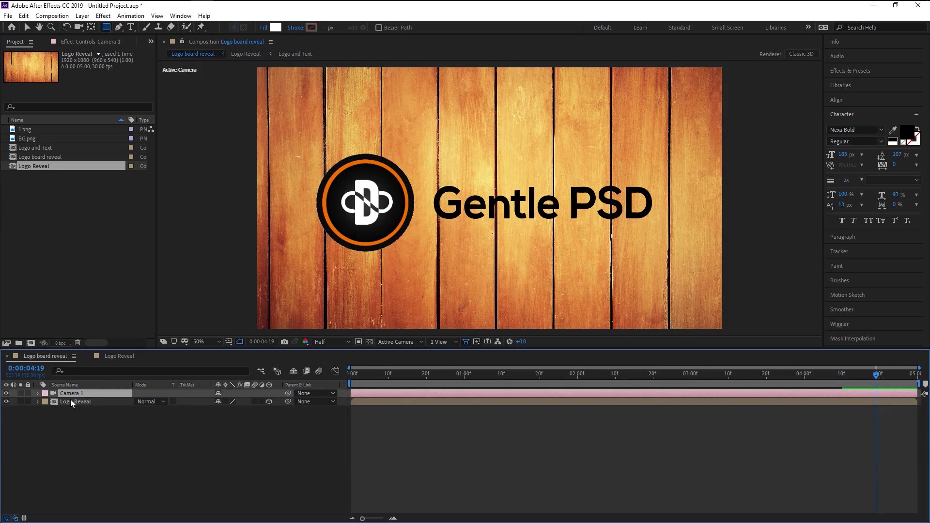
click(38, 393)
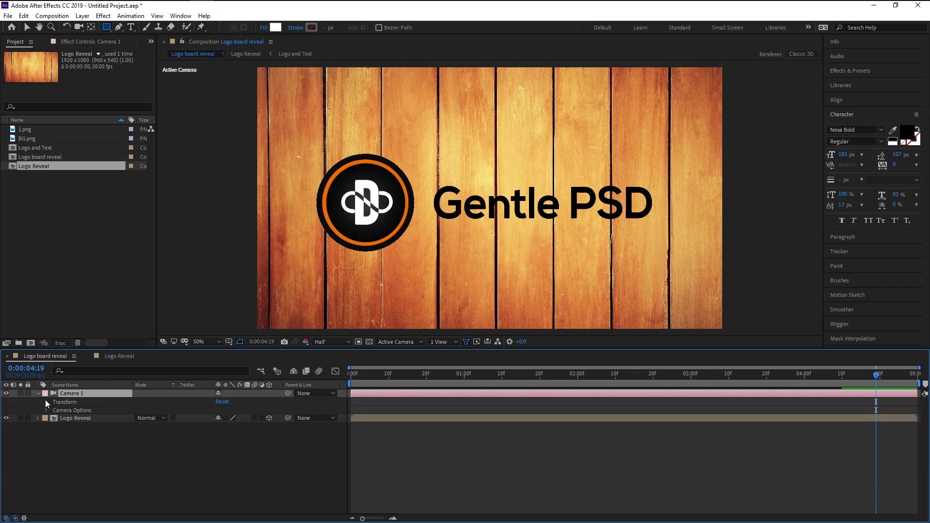
click(46, 403)
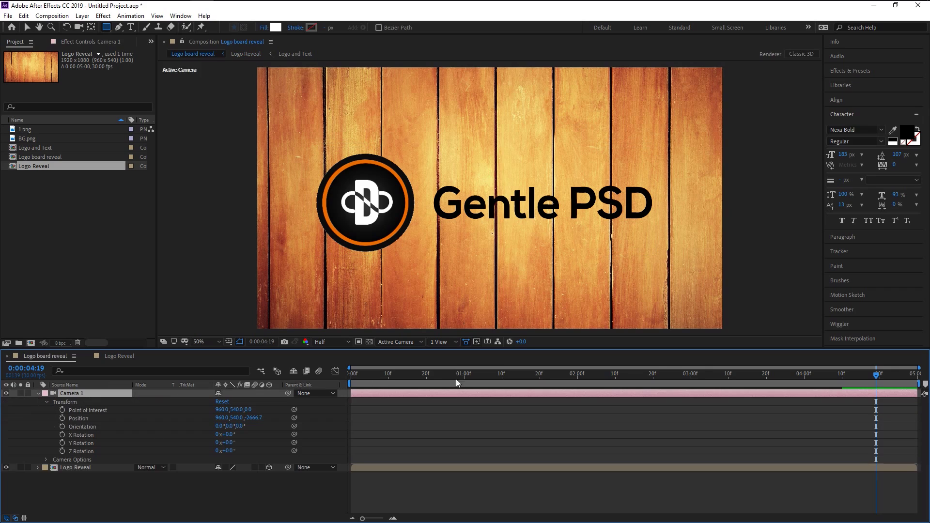
Tilt the Logo Reveal layer in 3D to an orientation of about 322°, 334°, 341° with the Rotation tool and expand its Transform properties.
click(71, 28)
click(539, 217)
drag(539, 217, 530, 318)
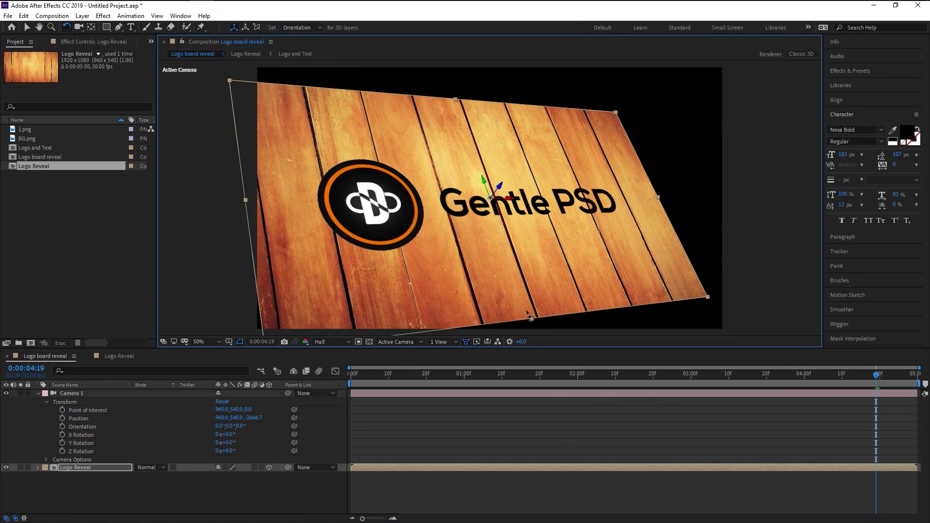
click(74, 469)
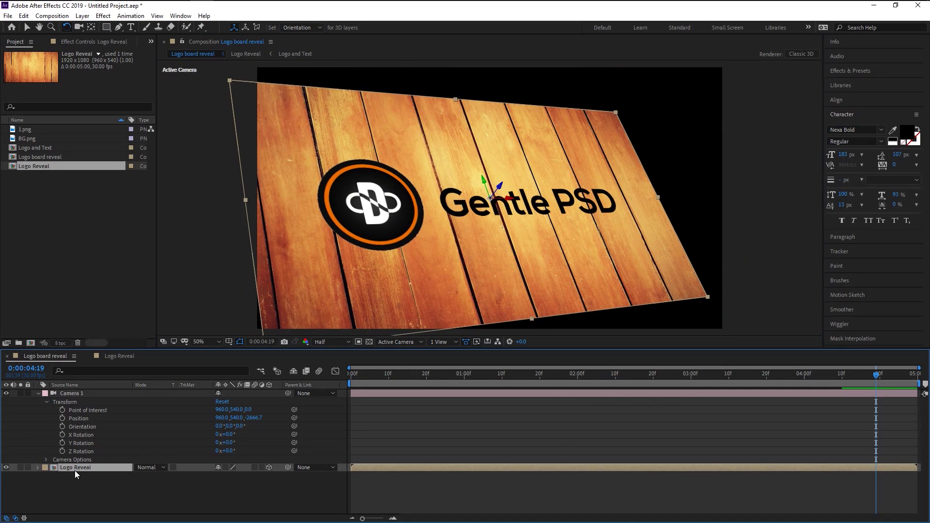
click(39, 468)
click(46, 476)
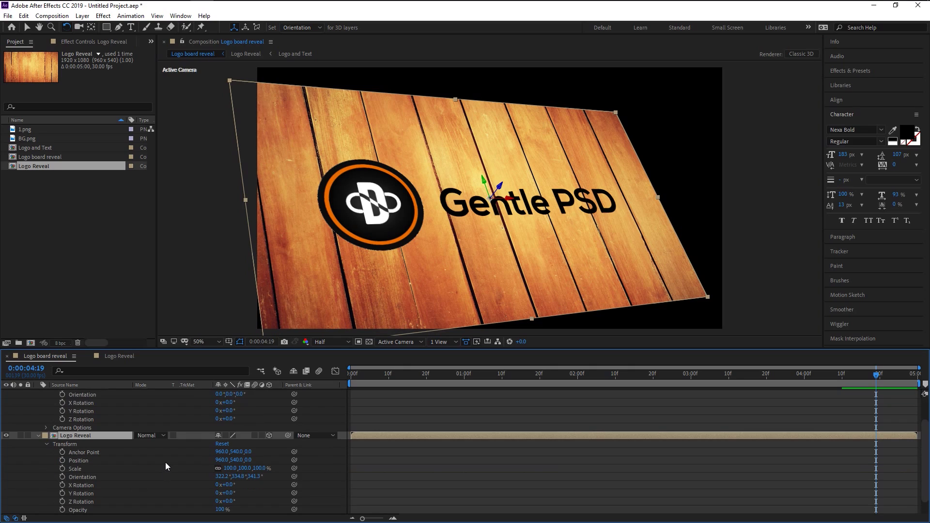
Scale the Logo Reveal layer to 143% and expand the Camera Options of Camera 1.
click(271, 474)
drag(257, 469, 289, 473)
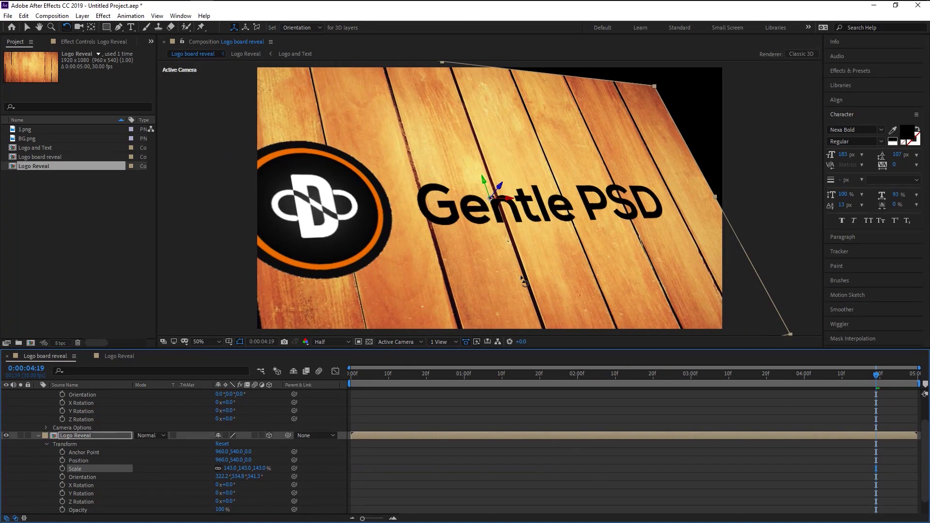
click(47, 428)
Reposition the Logo Reveal layer to about 1166, 427 and rotate it in 3D to an orientation of about 333°, 333°, 340°.
key(v)
drag(224, 413, 504, 231)
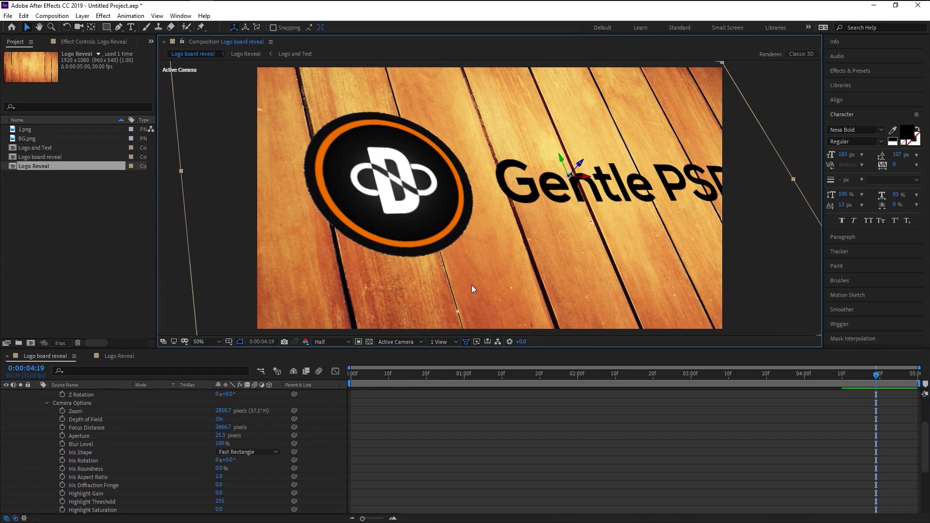
click(66, 27)
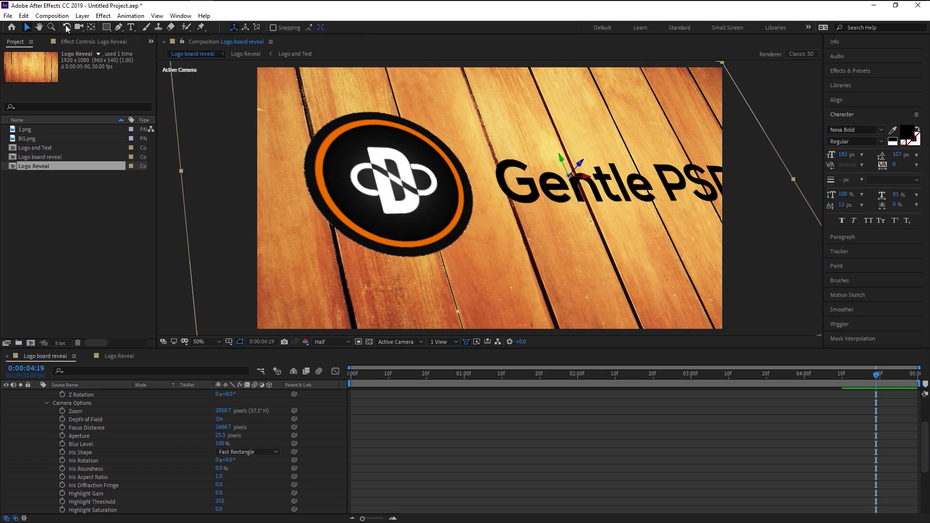
drag(329, 226, 346, 228)
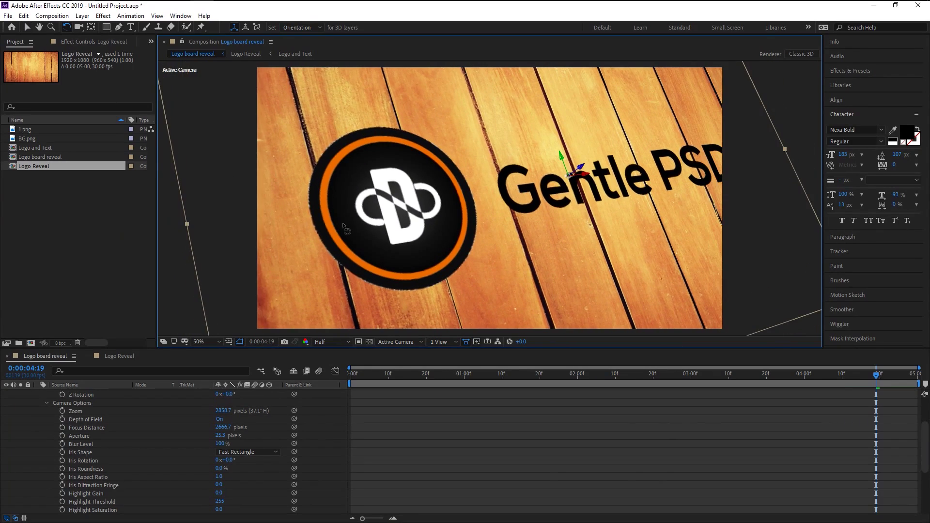
key(v)
drag(509, 226, 484, 218)
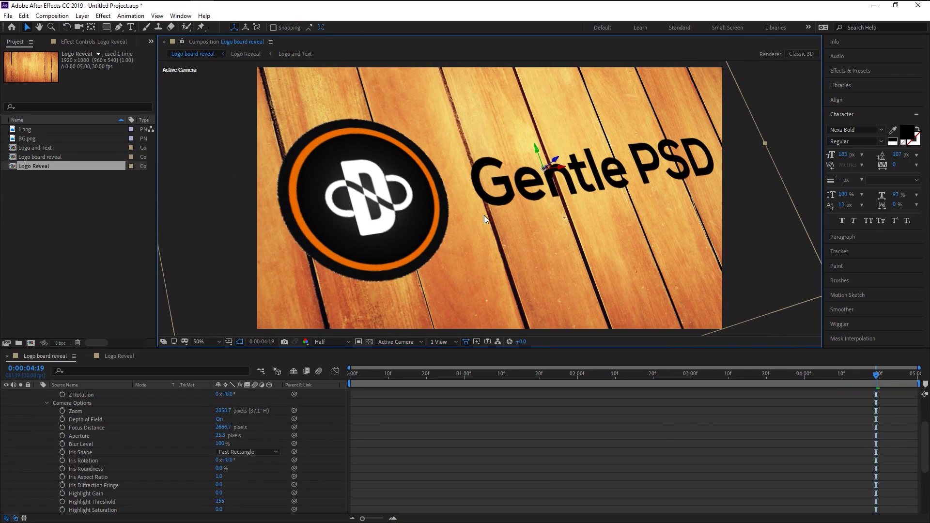
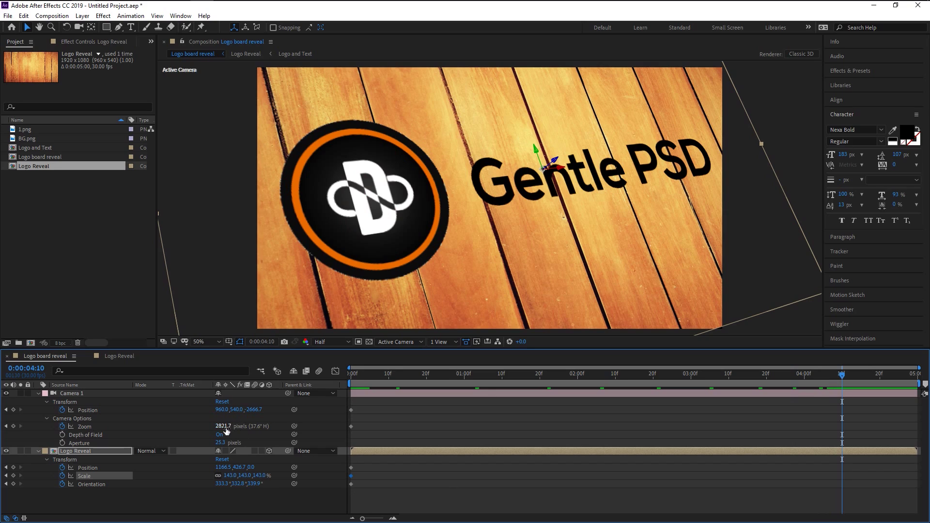
Set the Logo Reveal layer's Orientation to 0°, 0°, 0° at 0:00:04:10 so the board faces the camera.
click(233, 485)
text(0)
key(Return)
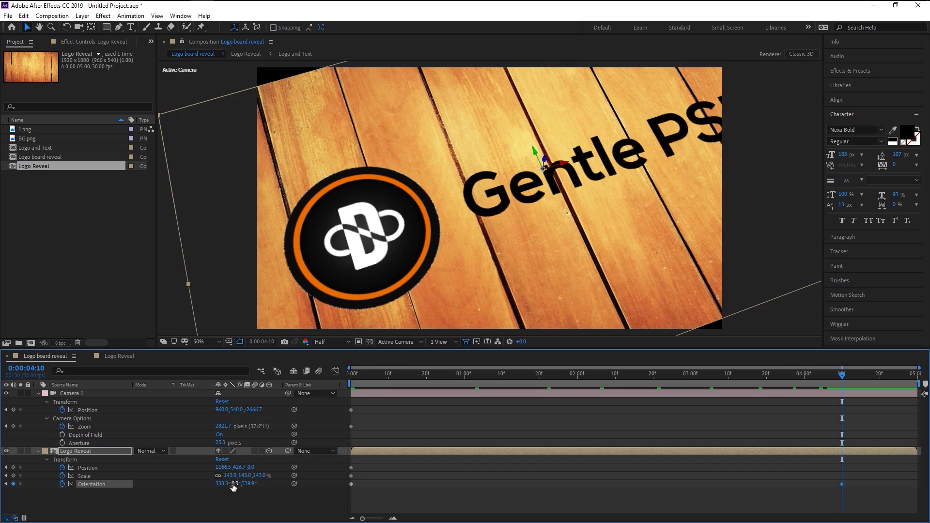
key(Return)
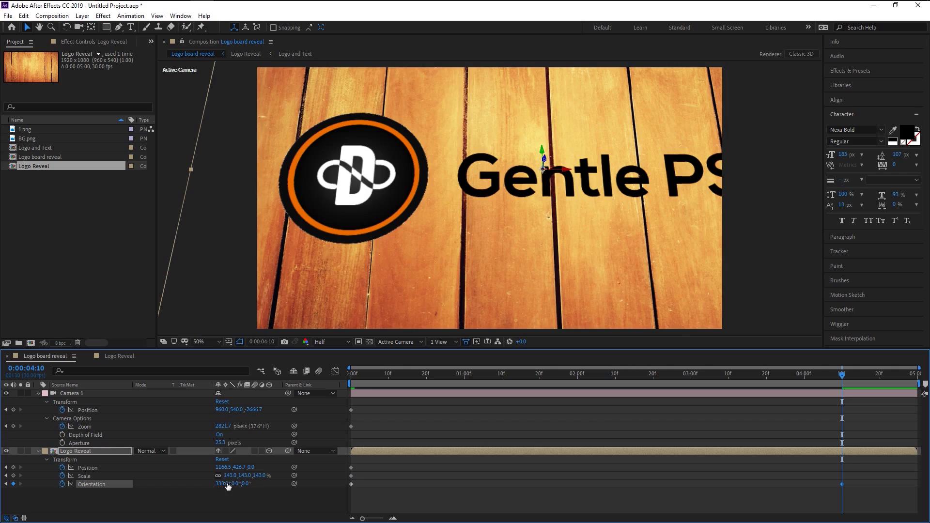
click(222, 483)
text(0)
key(Return)
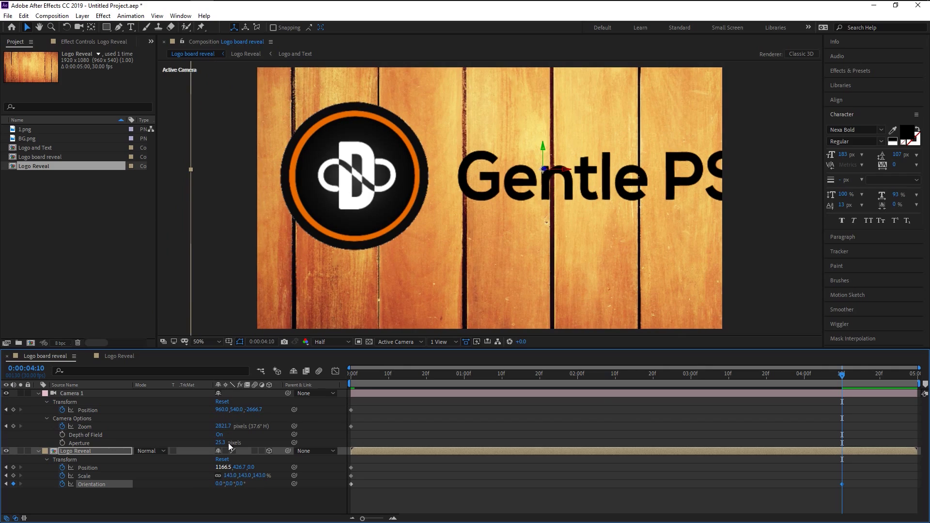
At 0:00:04:10, reduce Camera 1's Zoom to about 2200 pixels and recentre the Logo Reveal layer with a Z position of -11.
drag(222, 426, 188, 425)
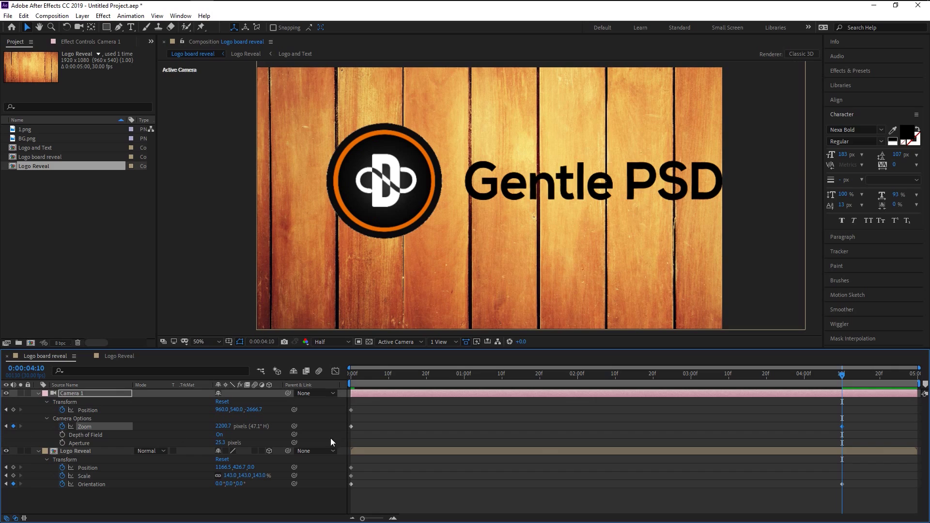
drag(224, 468, 111, 483)
mouse_move(249, 467)
mouse_down()
mouse_move(280, 470)
mouse_move(228, 467)
mouse_move(261, 468)
mouse_up()
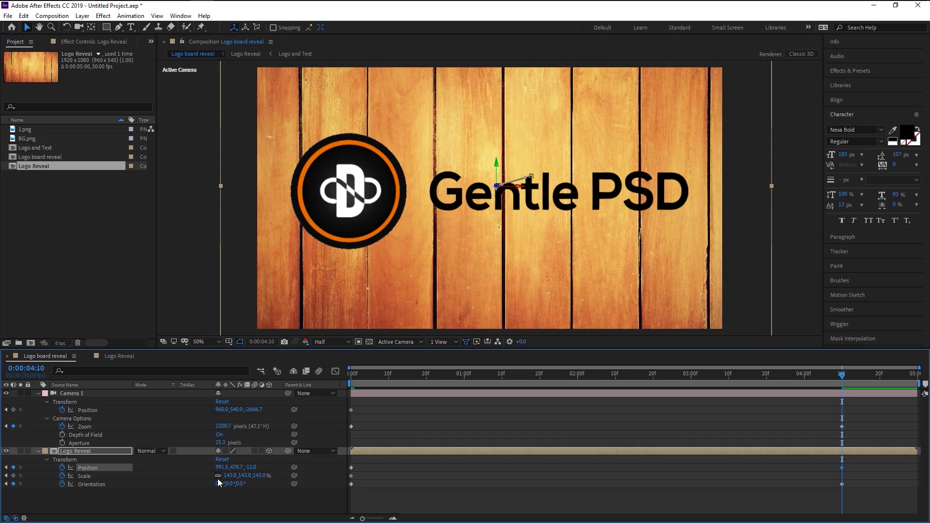
Reduce Camera 1's Zoom to about 1922 pixels and centre the Logo Reveal layer at about 981, 543 so the full board fills the frame.
drag(217, 426, 117, 428)
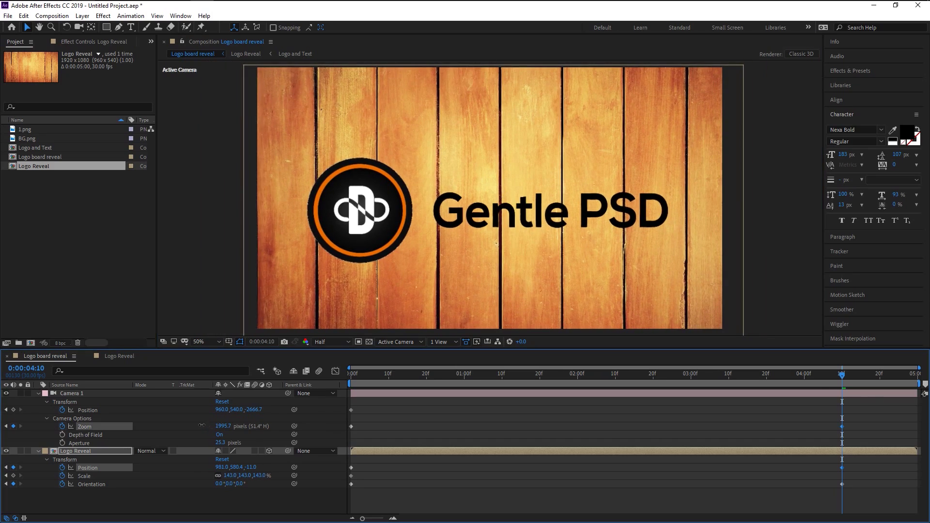
drag(449, 292, 451, 285)
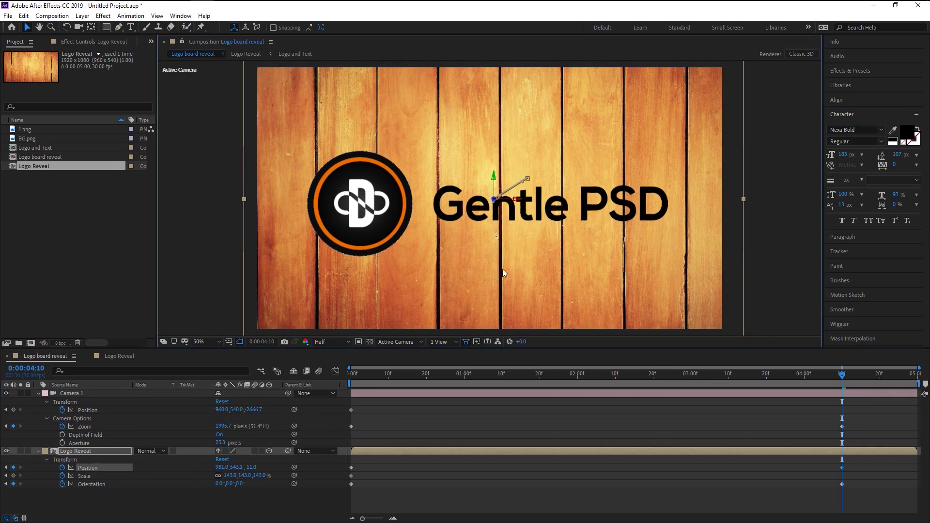
key(comma)
key(comma)
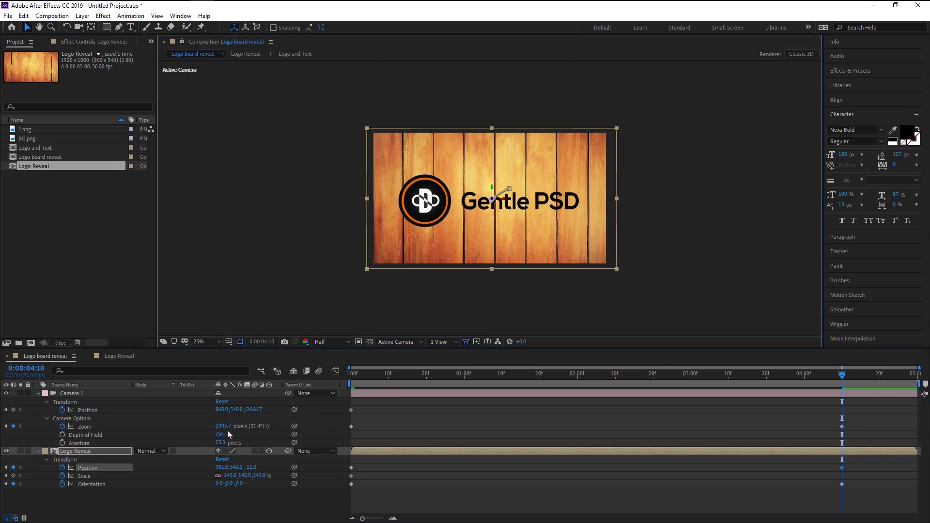
drag(222, 427, 182, 425)
key(period)
key(period)
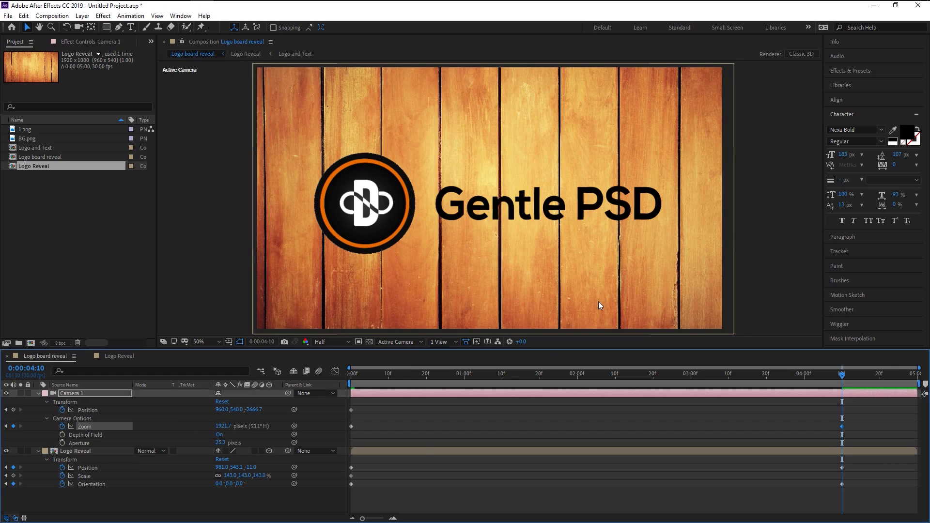
Apply Easy Ease to all keyframes of the Camera 1 and Logo Reveal layers and preview the animation.
click(548, 513)
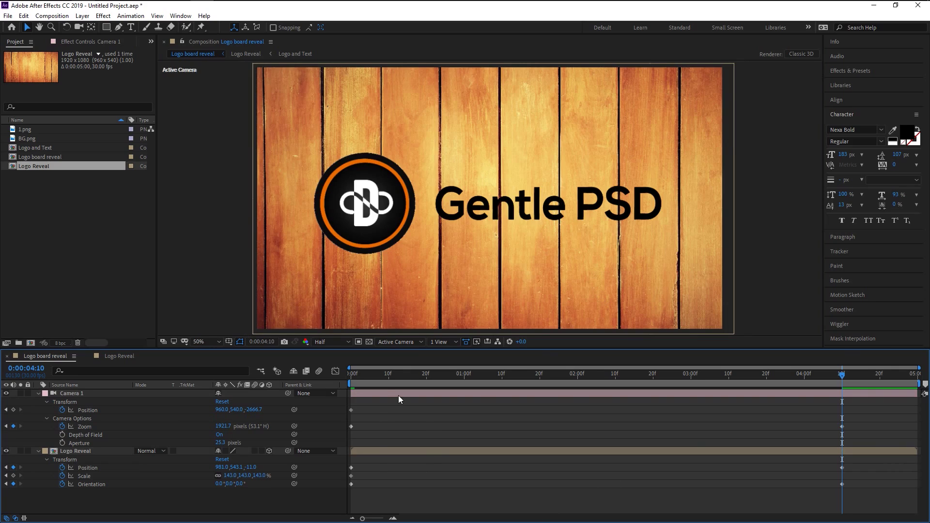
click(378, 373)
drag(873, 501, 798, 473)
drag(573, 408, 317, 390)
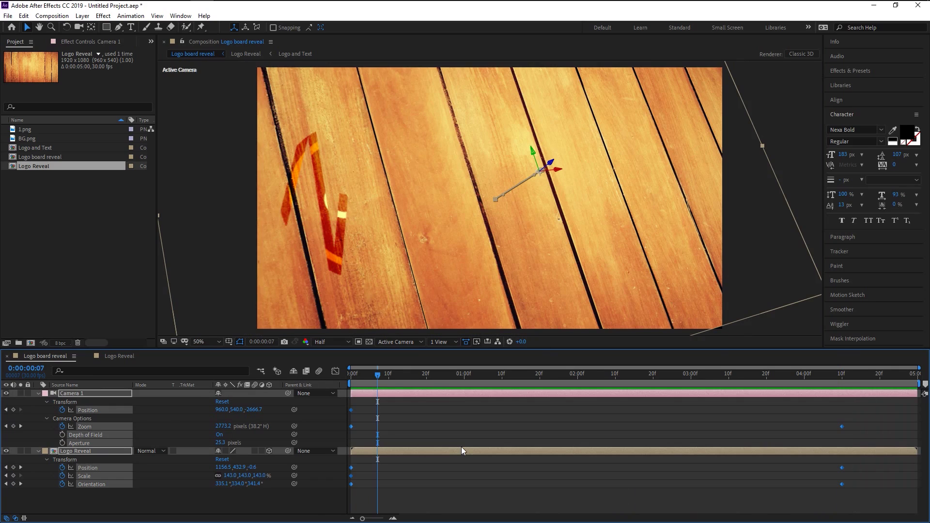
key(F9)
key(ctrl+z)
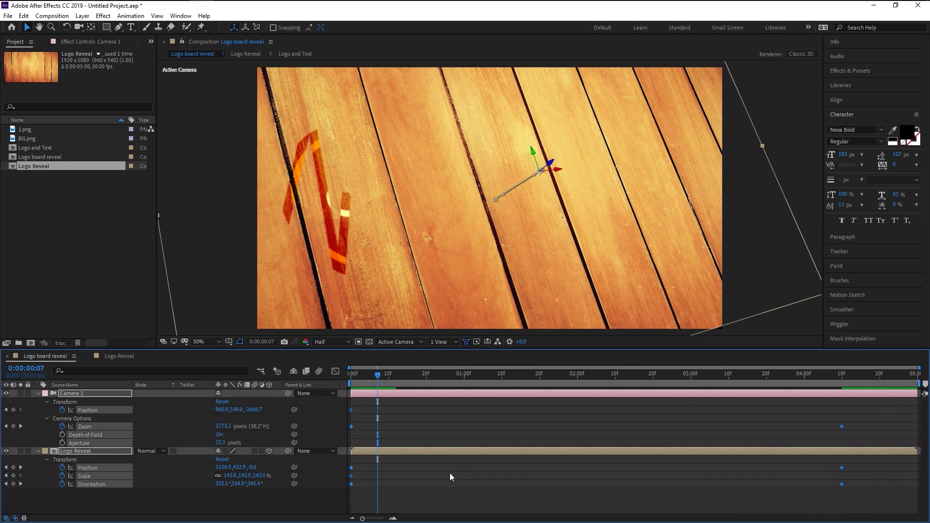
key(F9)
key(space)
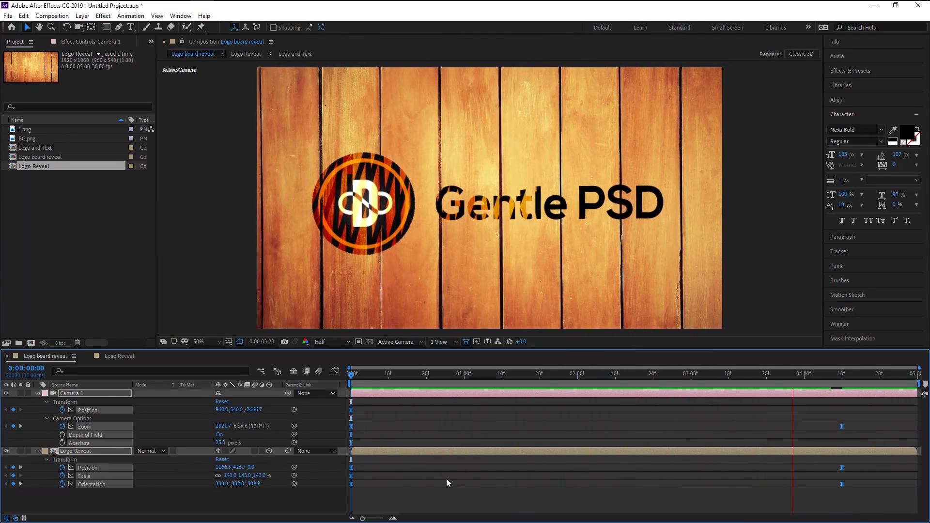
key(space)
Move the final Zoom, Position and Orientation keyframes to the end of the composition and preview it from the start.
drag(865, 501, 918, 427)
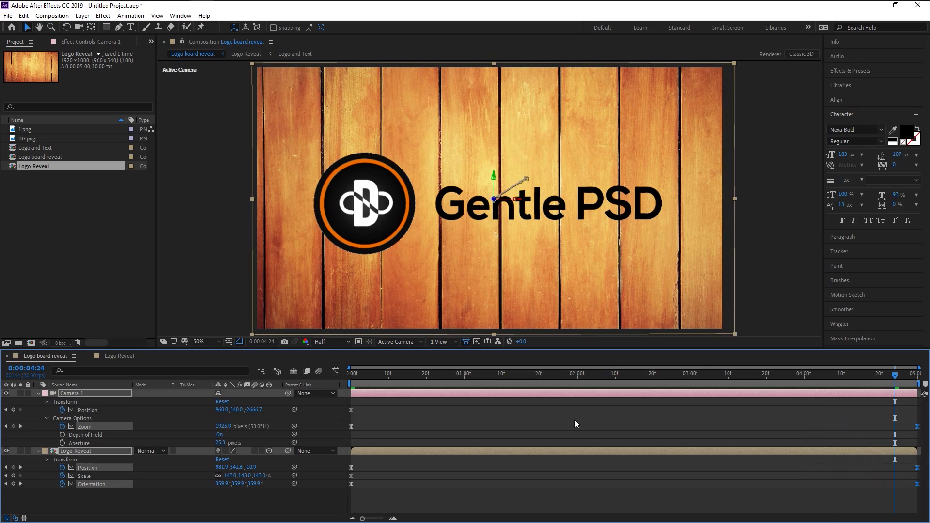
key(Home)
key(space)
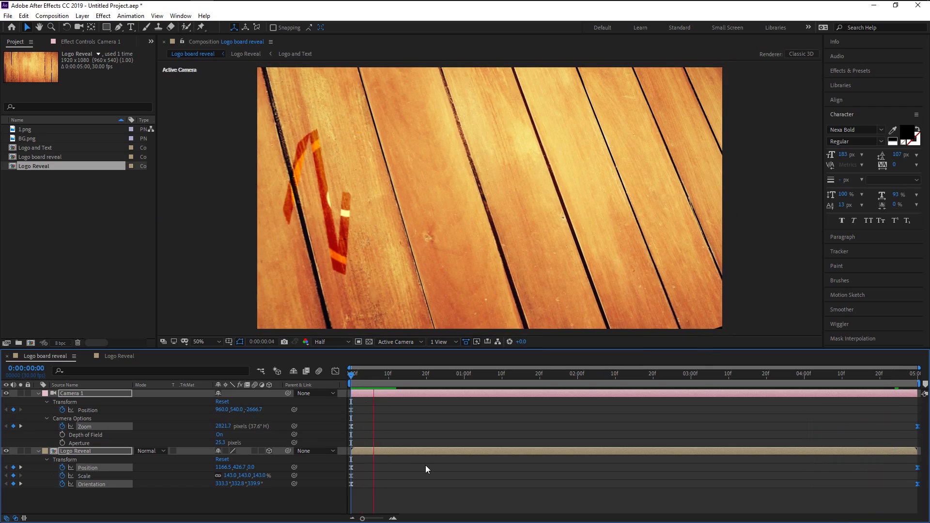